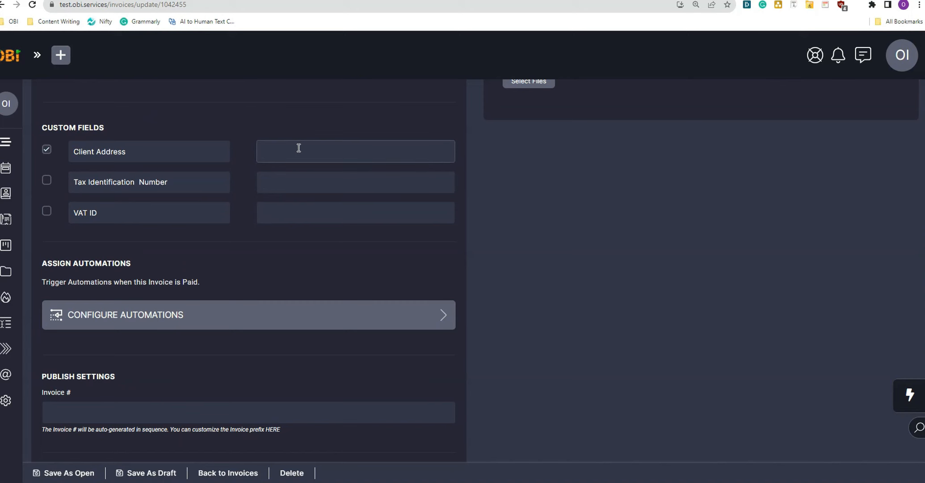
Fill in the client's address in the Client Address custom field of the invoice.
type("123 Street")
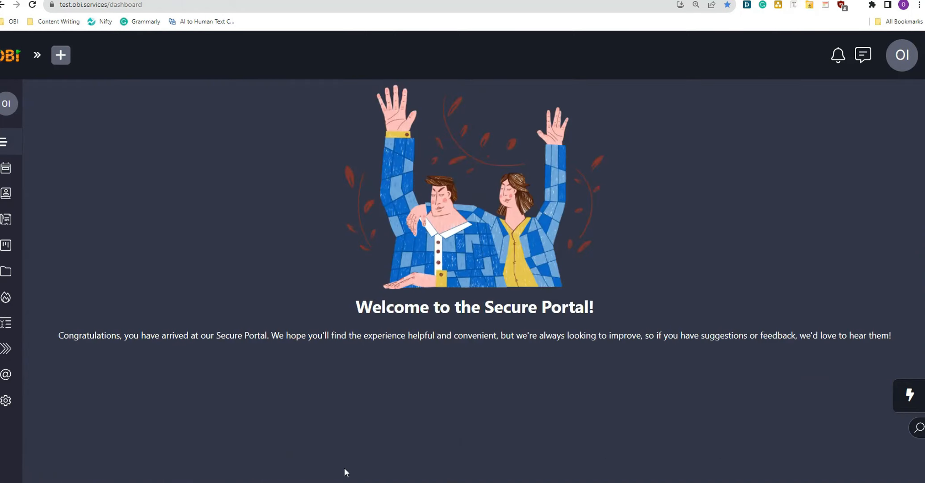
Create a new invoice from the billing invoices list and assign it to the client Test Invoice.
mouse_move(21, 151)
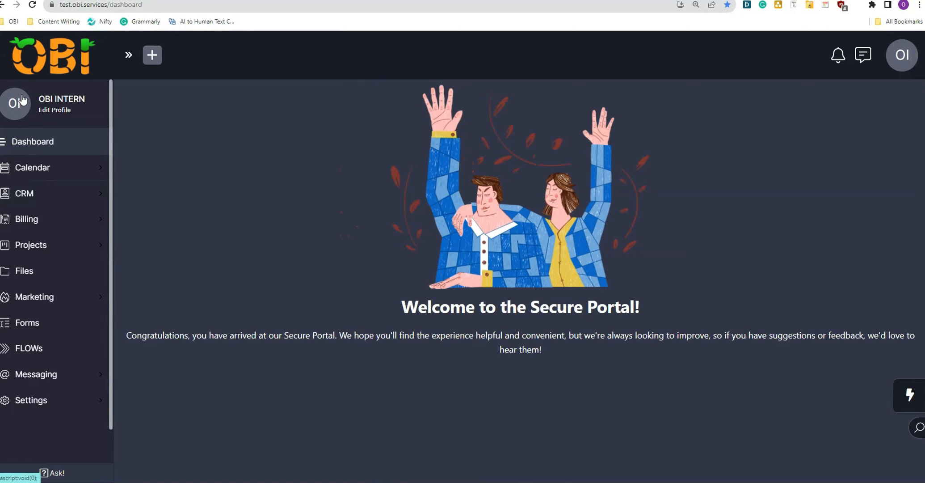
left_click(35, 229)
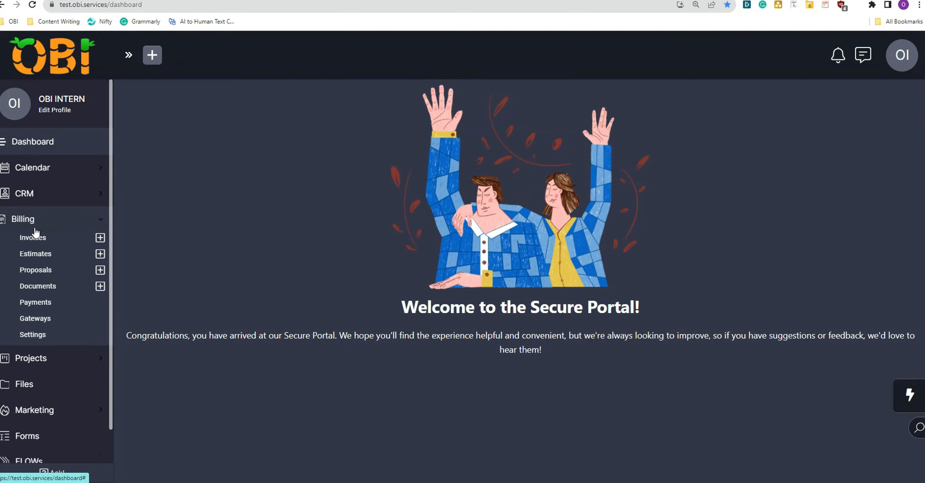
left_click(34, 236)
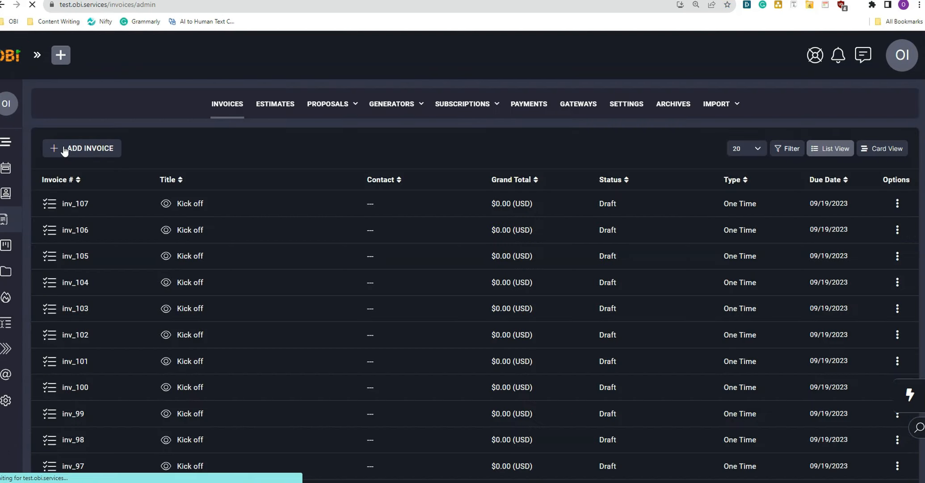
left_click(64, 150)
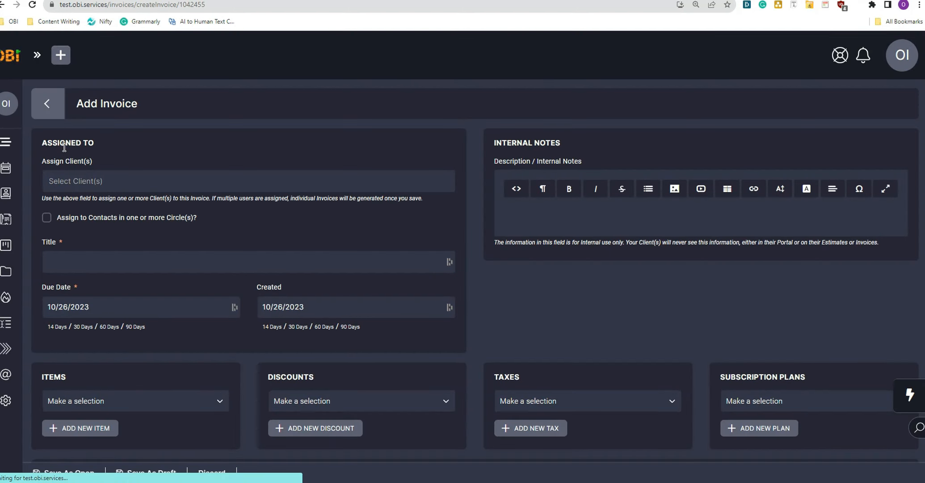
left_click(67, 187)
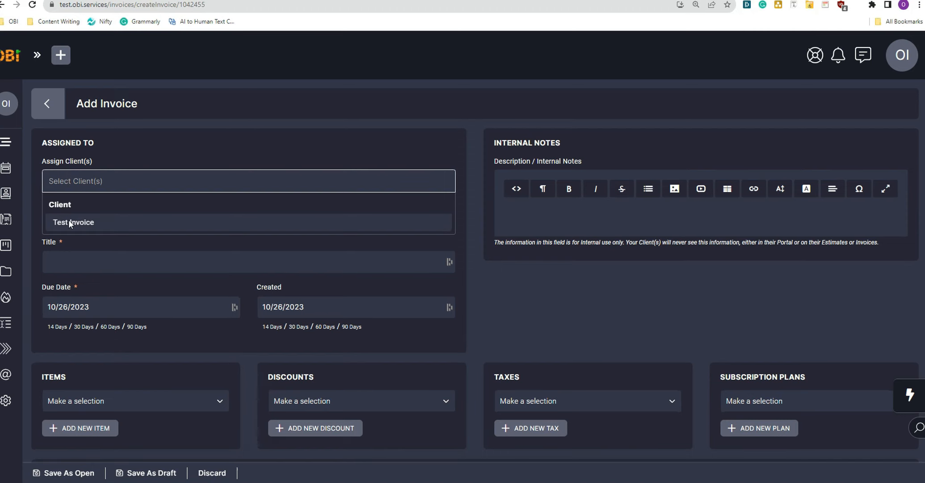
left_click(69, 220)
Title the invoice Wedding Event Planning Test Invoice.
scroll(171, 162, "down", 2)
left_click(172, 163)
type("Wedding Event Planning")
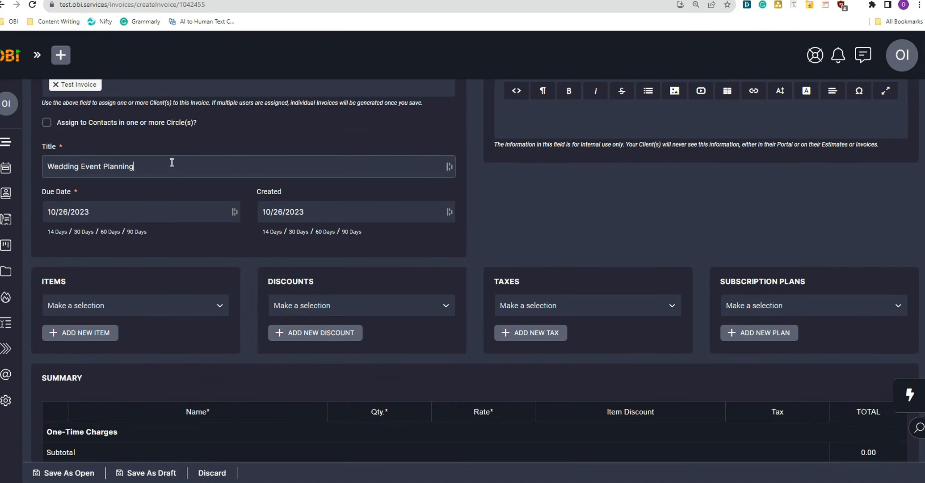
type(" Test Invoice")
Set the invoice's due date to 11/09/2023.
scroll(179, 162, "down", 1)
left_click(180, 161)
left_click(207, 121)
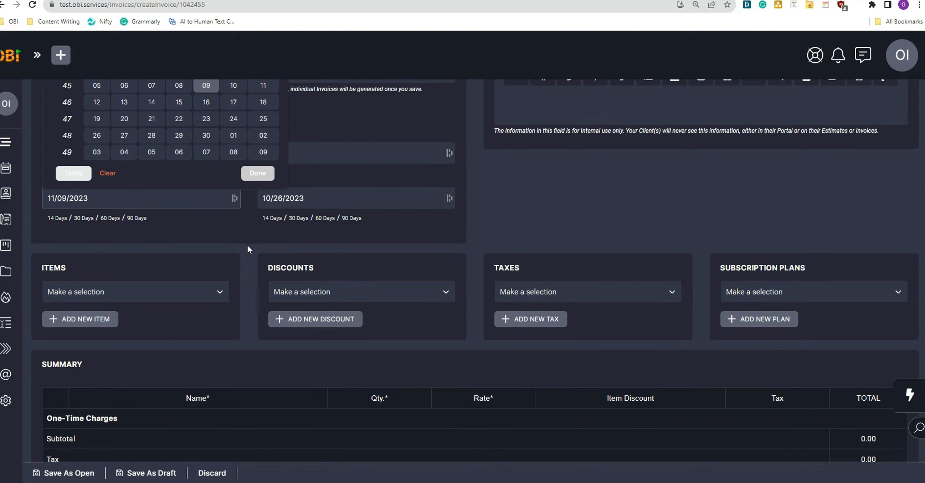
left_click(334, 203)
left_click(208, 231)
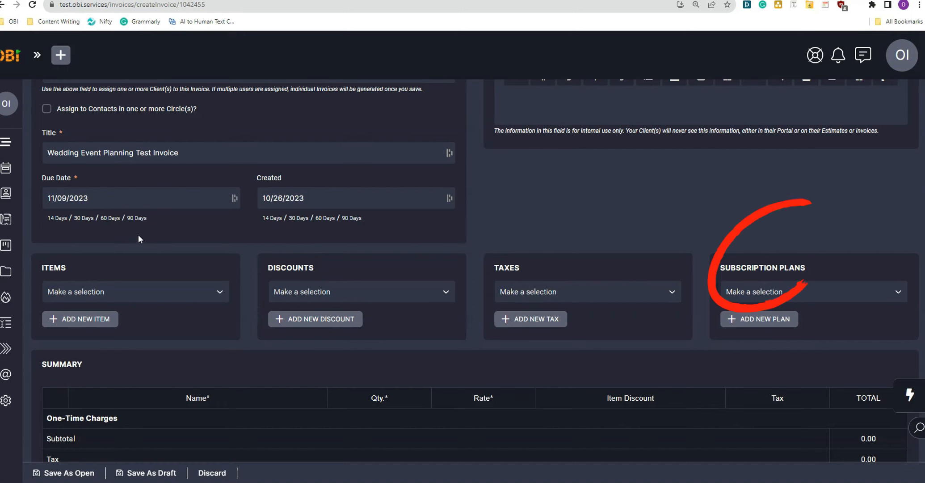
Enter three terms and conditions: full payment within 10 days, official and legal invoice of the wedding planners, validity of 5 years from purchase.
scroll(139, 243, "down", 1)
scroll(138, 240, "down", 8)
left_click(524, 232)
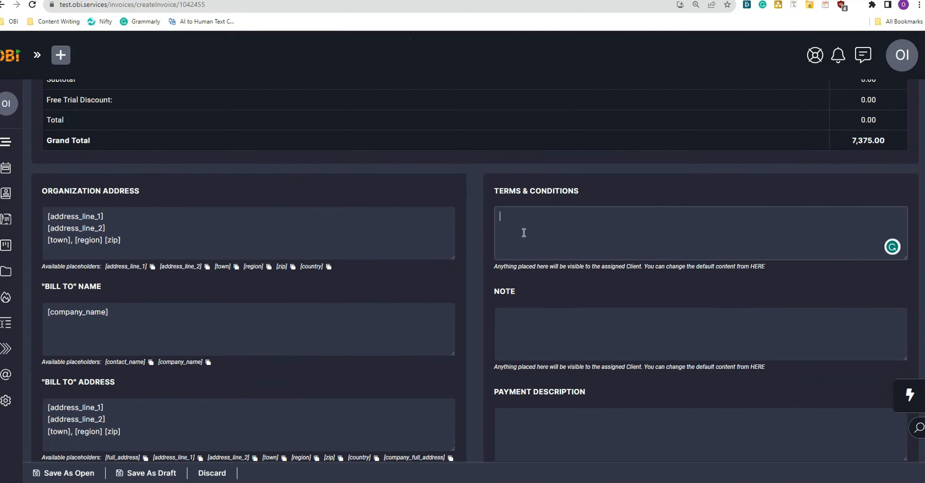
type("1. Total on this invoice must be paid in full within 10 days from the date of this purchase. 2. This invoice is official and legal of _____ wedding planners. 3. This invoice is valid for 5 years from the date of this purchase.")
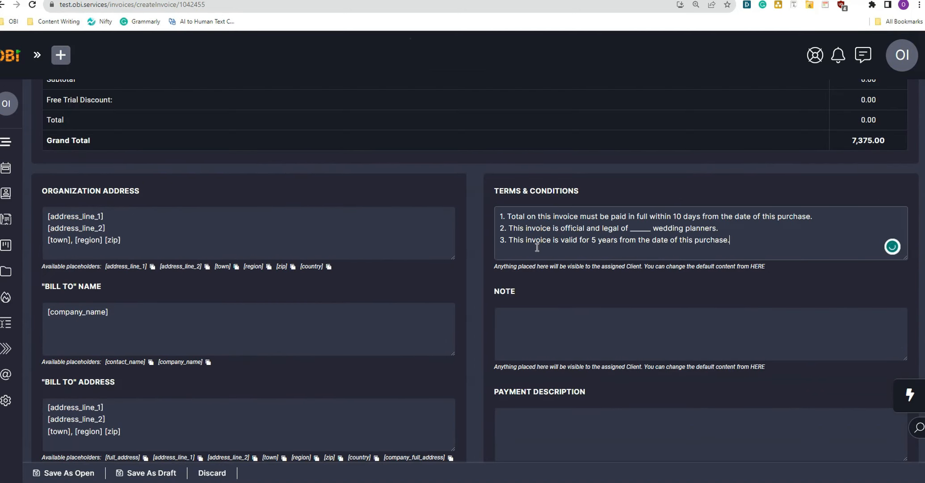
scroll(538, 249, "down", 1)
scroll(538, 249, "down", 2)
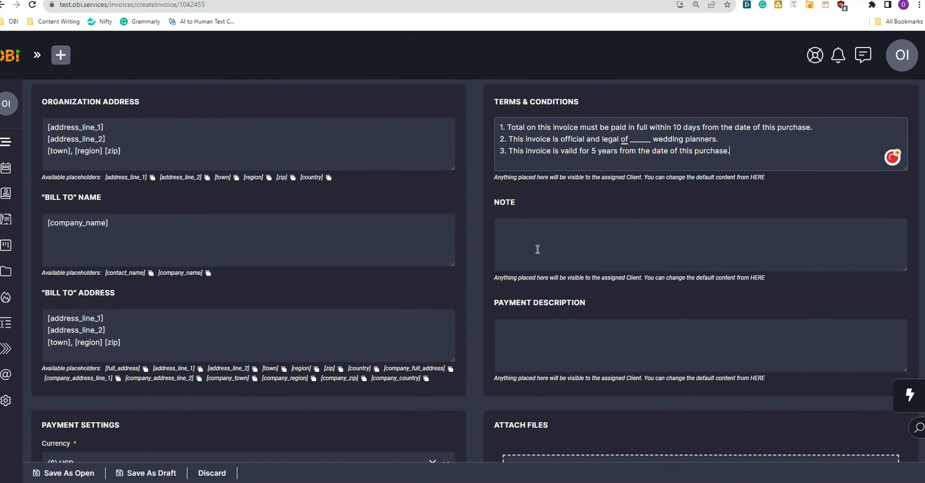
Add a new invoice item titled Event Catering with a rate of 50 and a quantity of 100.
scroll(219, 253, "up", 10)
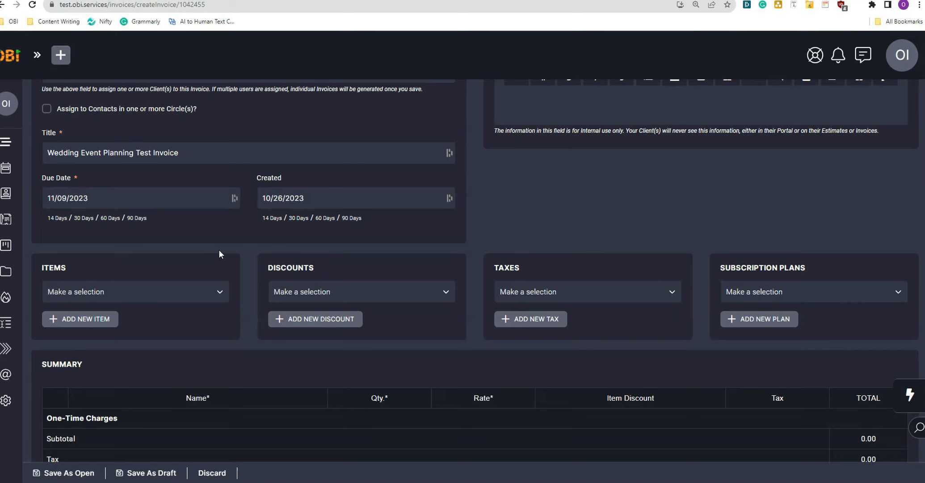
scroll(139, 239, "down", 1)
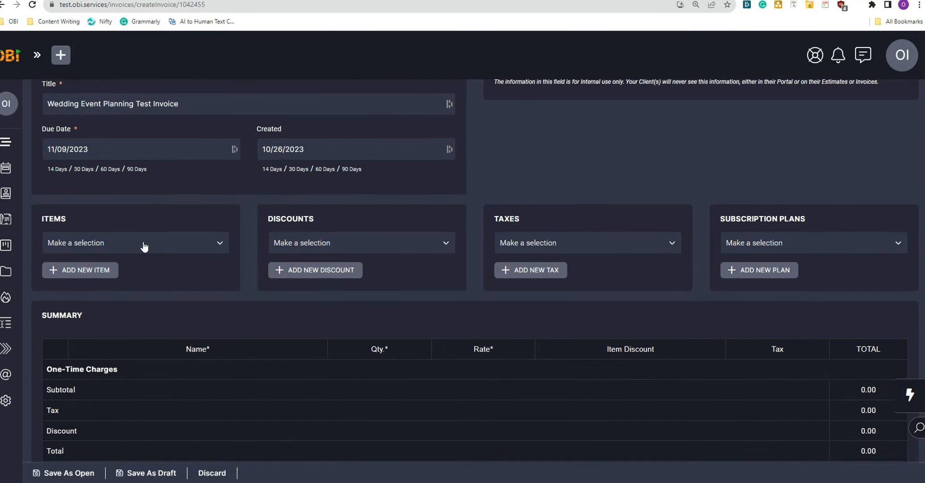
scroll(139, 245, "down", 1)
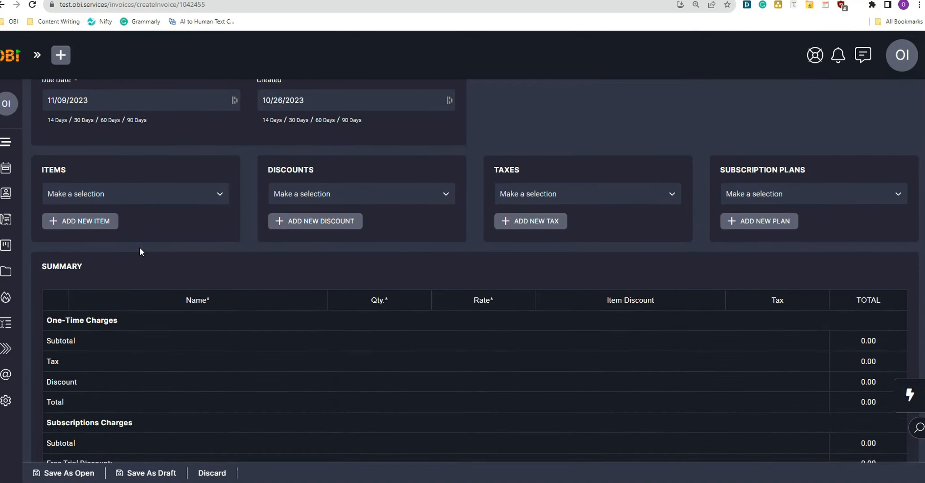
left_click(67, 222)
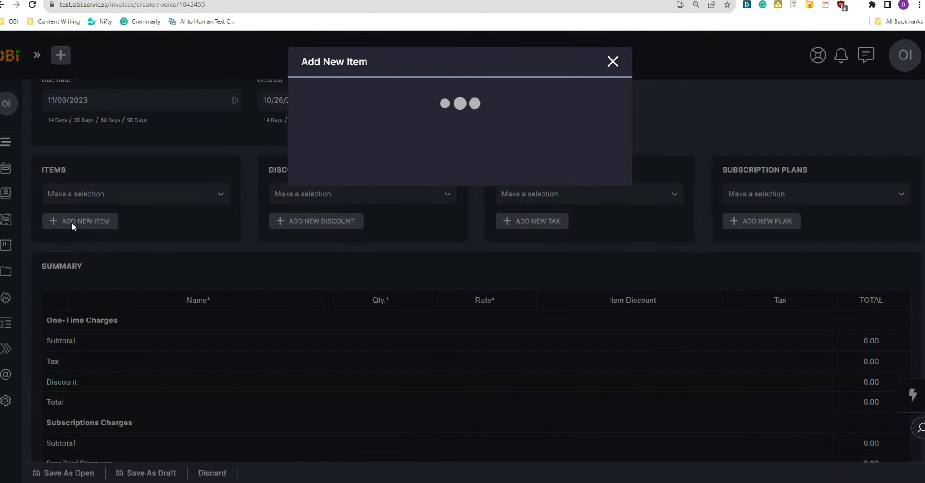
left_click(419, 108)
type("Event Catering")
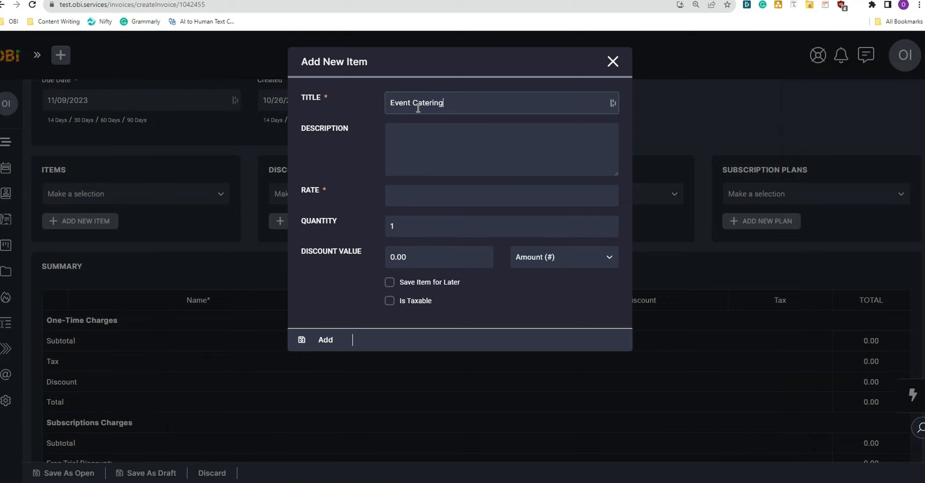
left_click(424, 199)
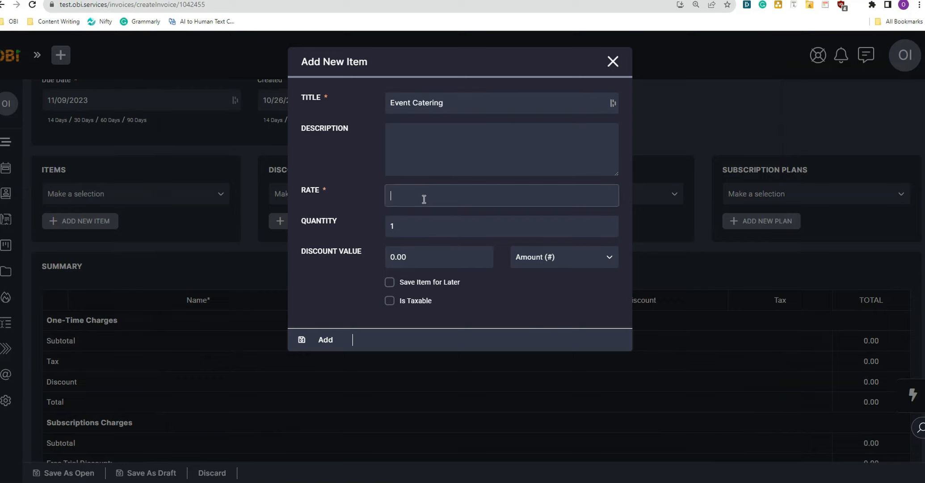
type("50")
left_click(379, 226)
type("0")
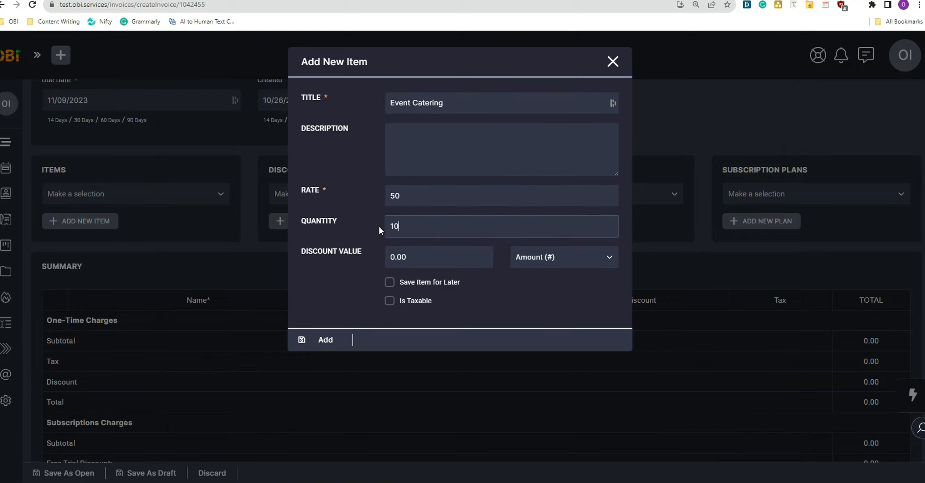
type("0")
key("Return")
Review the invoice's item lines, one-time total, grand total, payment description and payment settings.
scroll(256, 332, "down", 3)
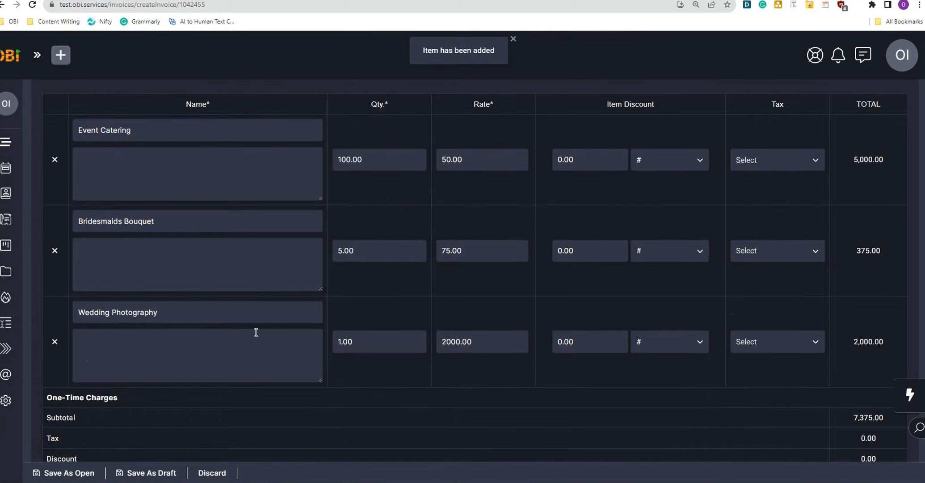
scroll(812, 331, "down", 3)
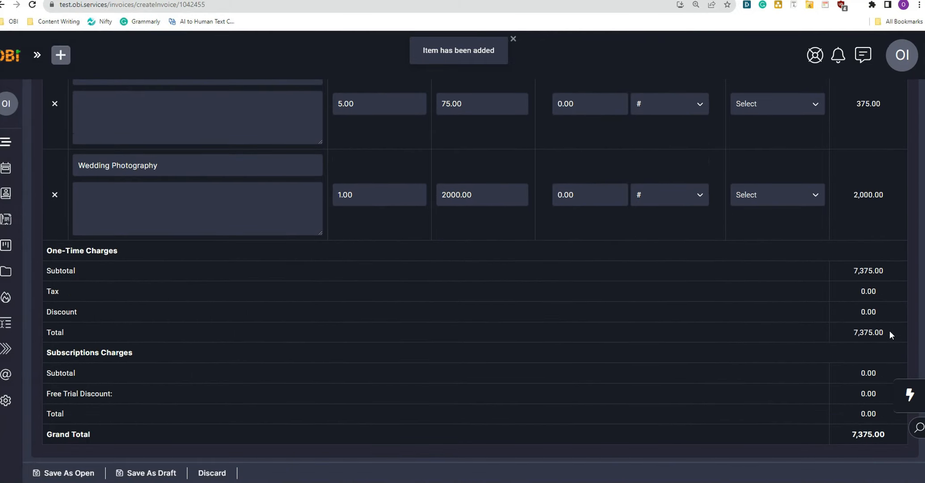
left_click_drag(890, 332, 827, 331)
scroll(827, 331, "down", 5)
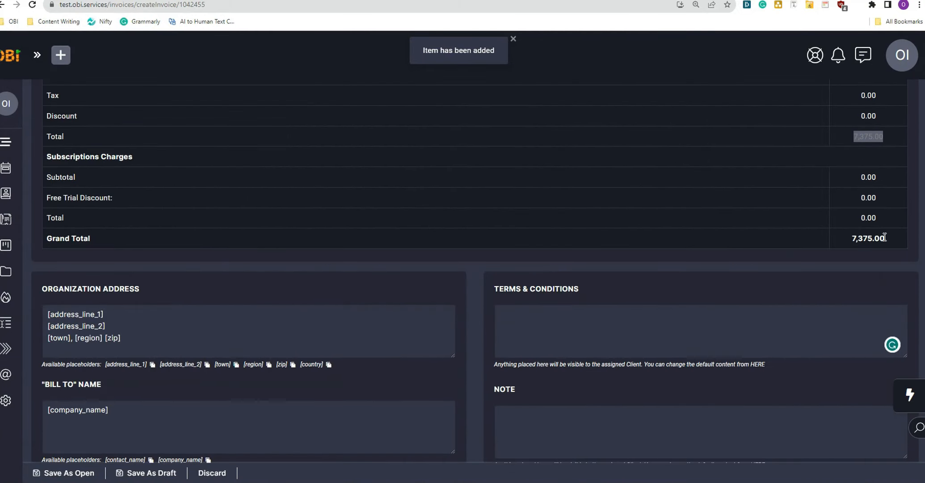
left_click_drag(885, 238, 850, 238)
left_click(742, 240)
scroll(277, 219, "down", 5)
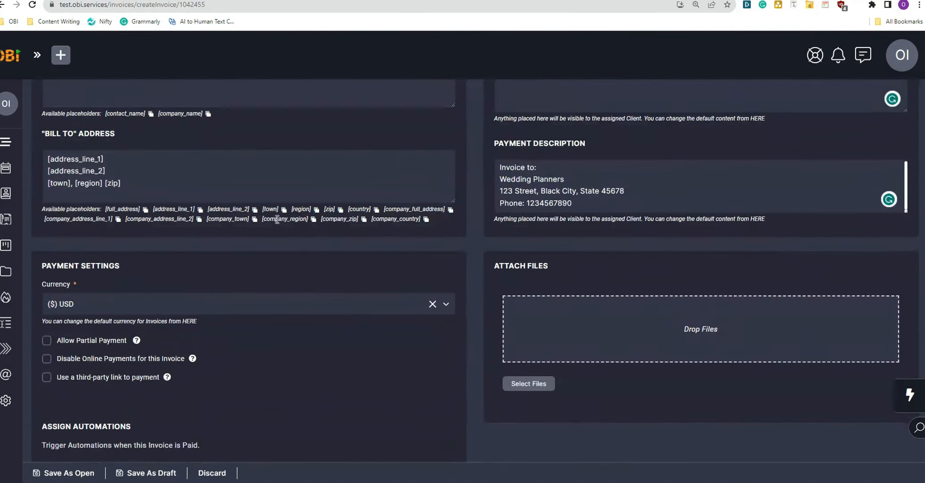
scroll(277, 219, "down", 2)
scroll(275, 226, "down", 4)
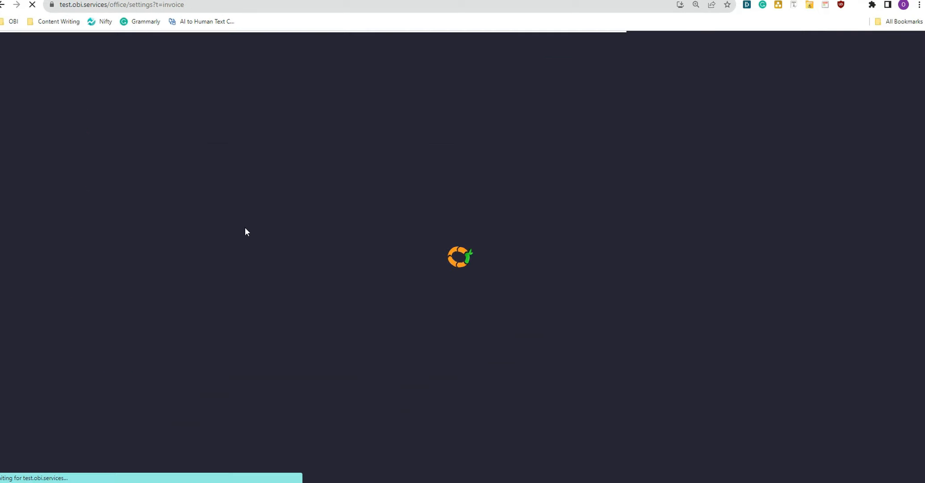
Add a custom field labelled Client Address with the Client section usage position in the billing settings and save it.
left_click(71, 362)
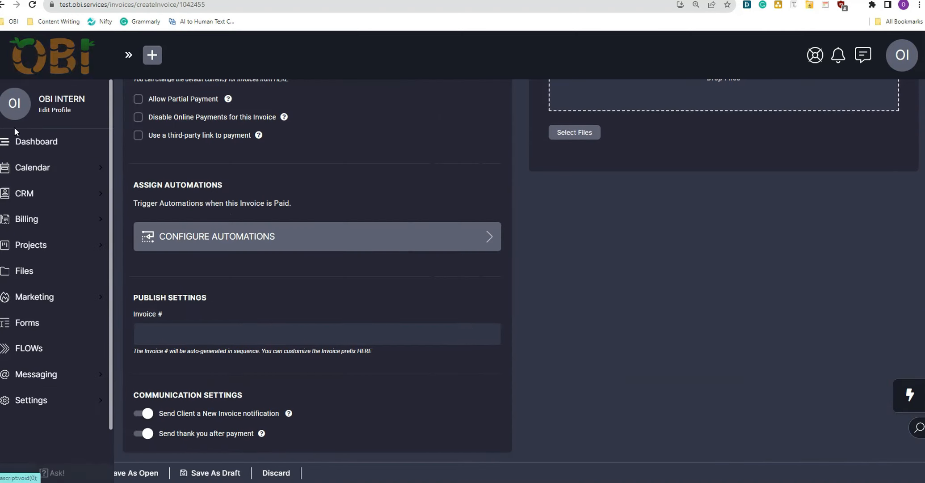
left_click(21, 228)
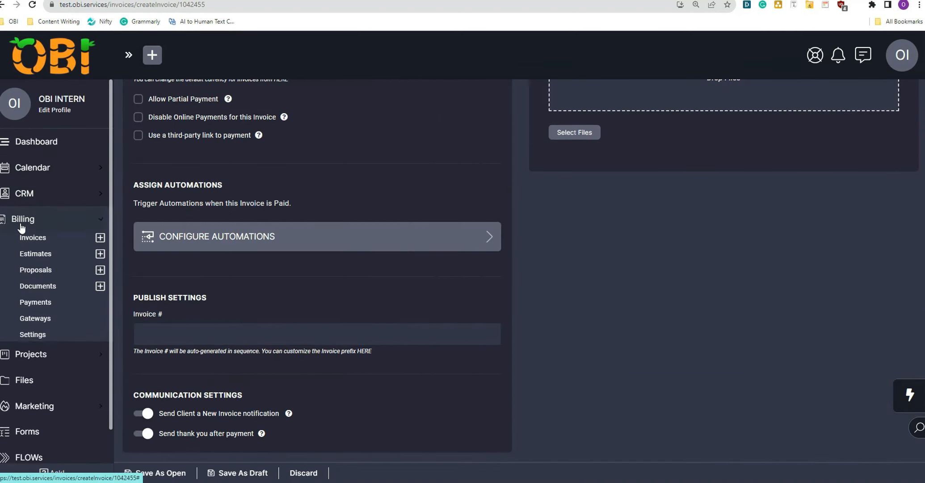
left_click(36, 336)
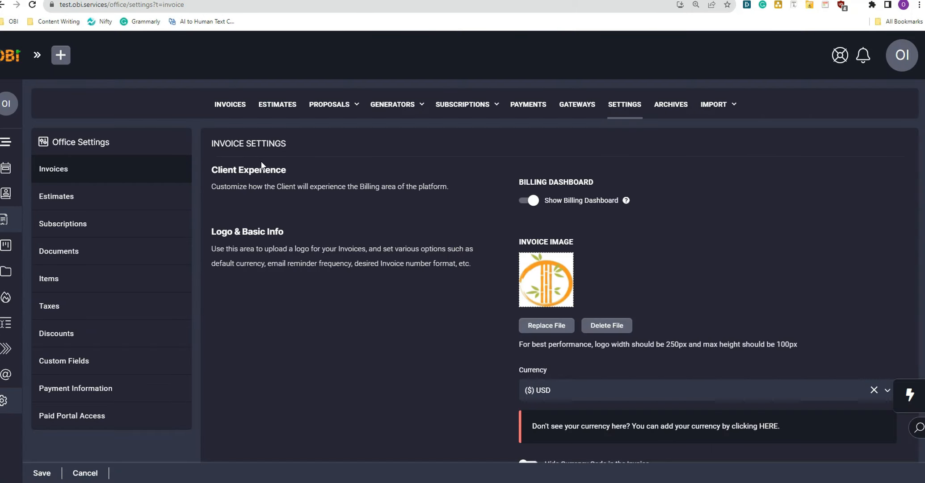
left_click(71, 364)
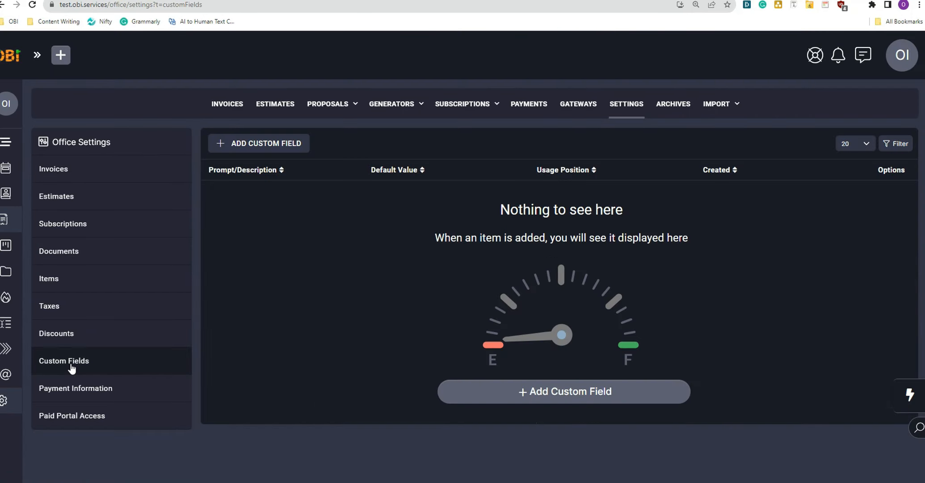
left_click(256, 142)
left_click(399, 102)
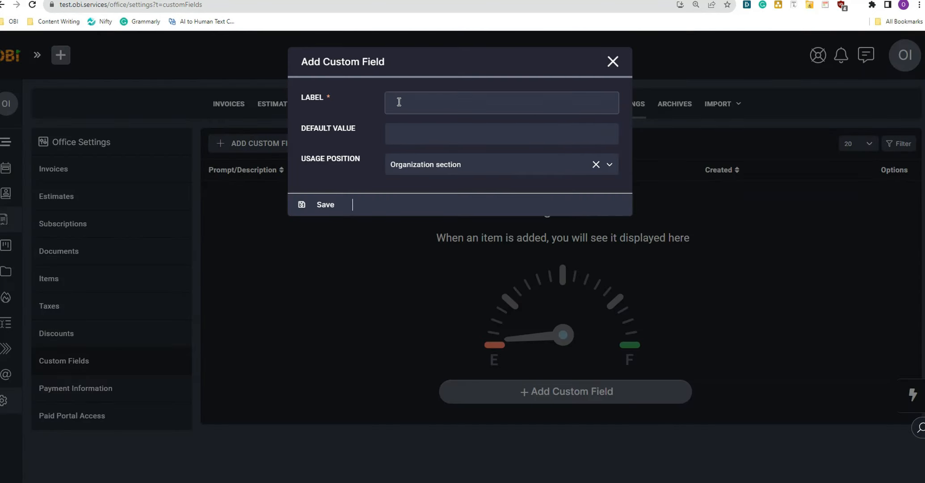
type("Client Address")
left_click(414, 206)
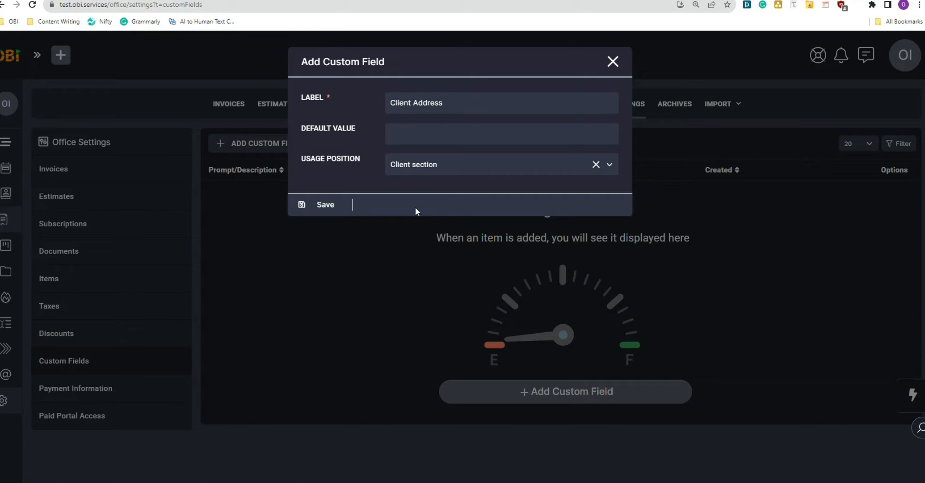
left_click(322, 206)
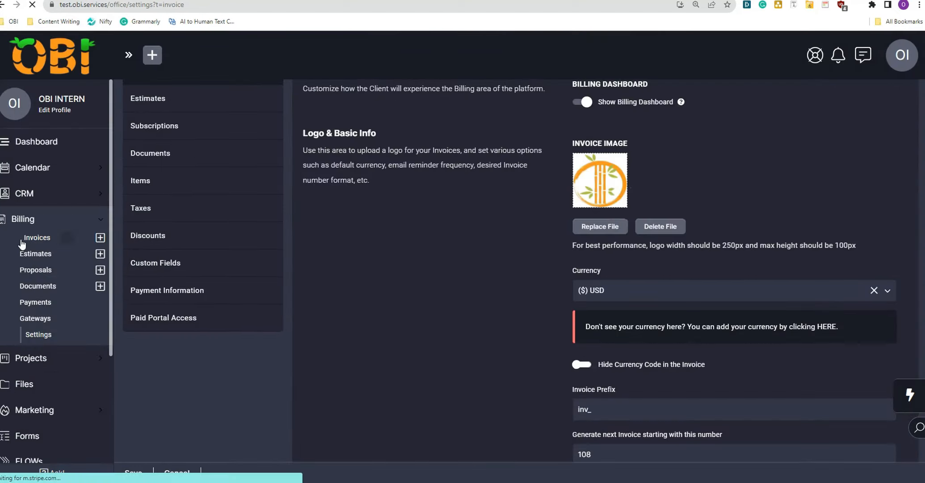
Open the Wedding Event Planning Test Invoice for editing from the billing invoices list.
left_click(20, 237)
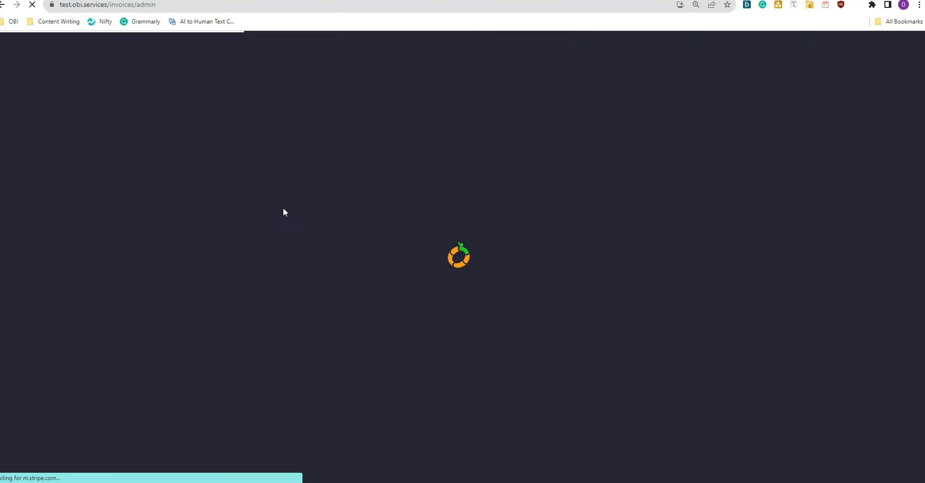
left_click(897, 203)
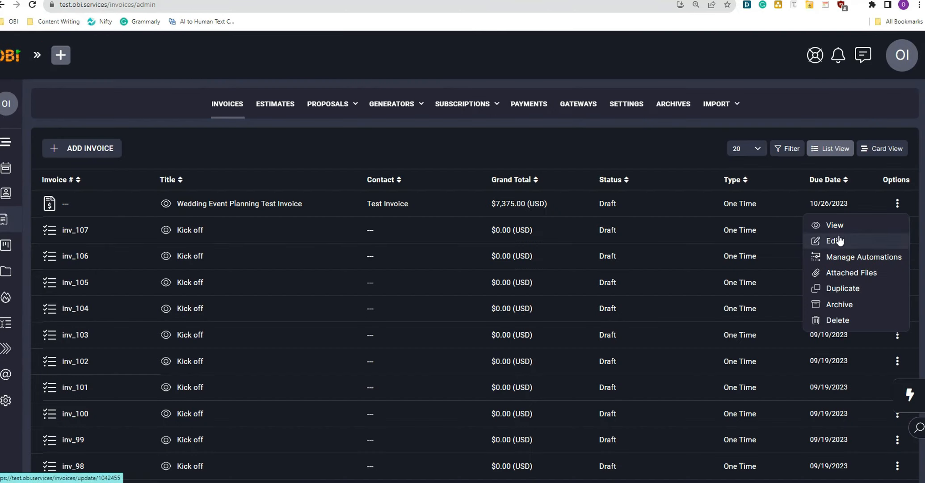
left_click(839, 241)
Enable the Client Address and Tax Identification Number custom fields, fill in the client's address and tax number, and save the invoice as open.
scroll(248, 199, "down", 3)
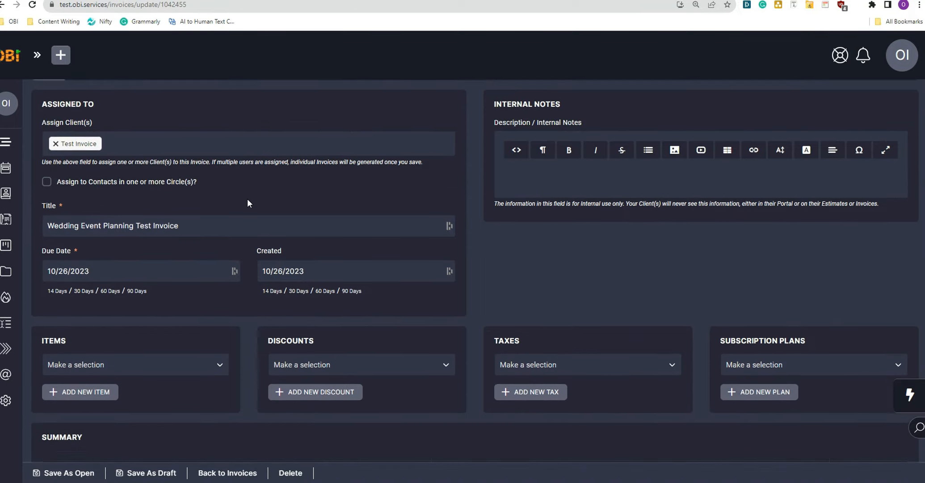
scroll(248, 199, "down", 12)
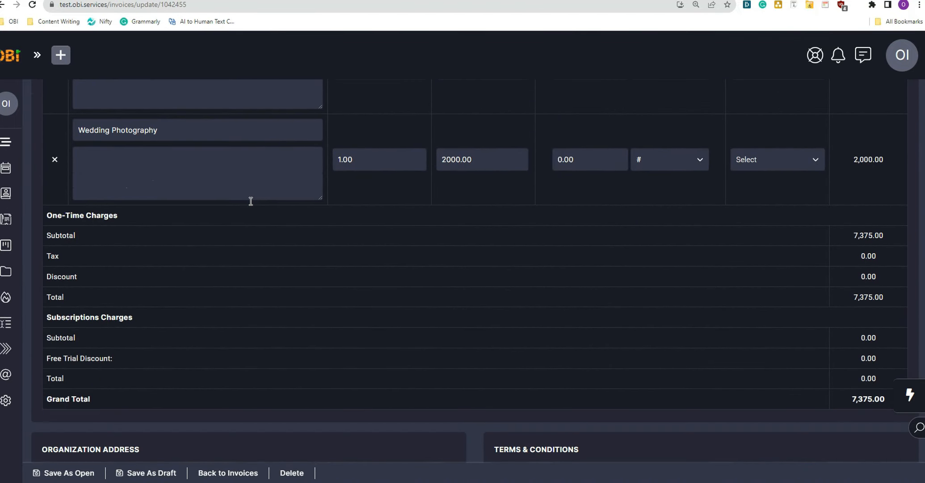
scroll(248, 206, "down", 2)
scroll(248, 206, "down", 7)
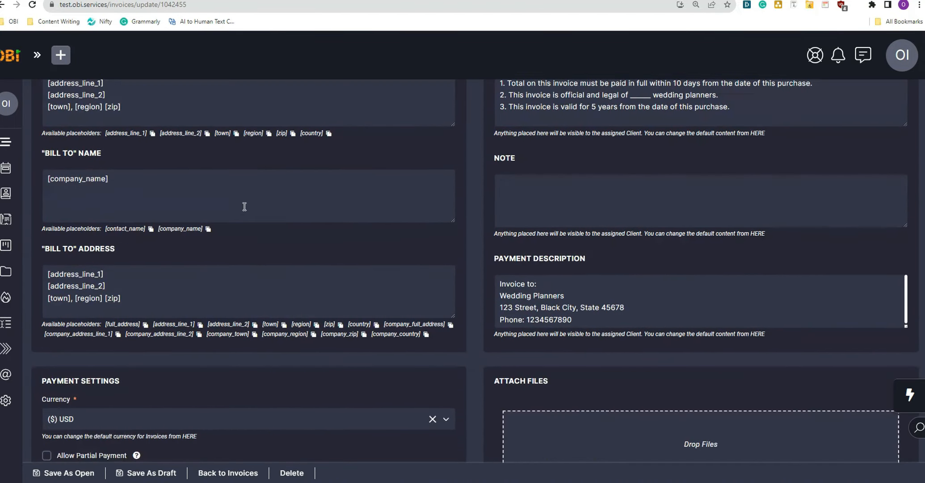
scroll(233, 214, "down", 7)
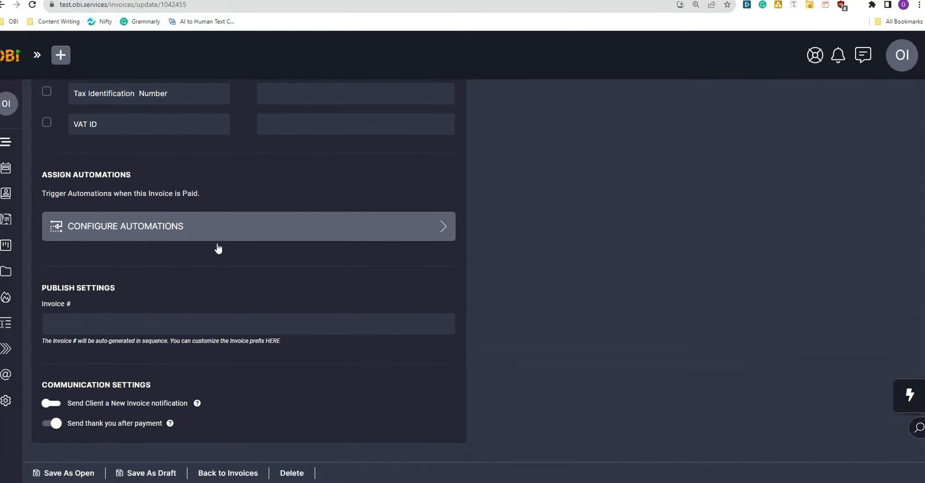
scroll(219, 209, "up", 2)
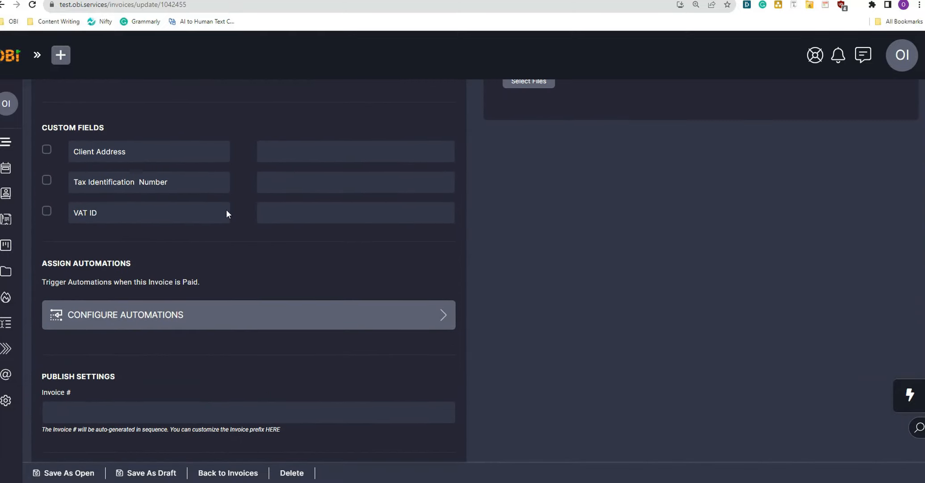
left_click(47, 149)
left_click(298, 148)
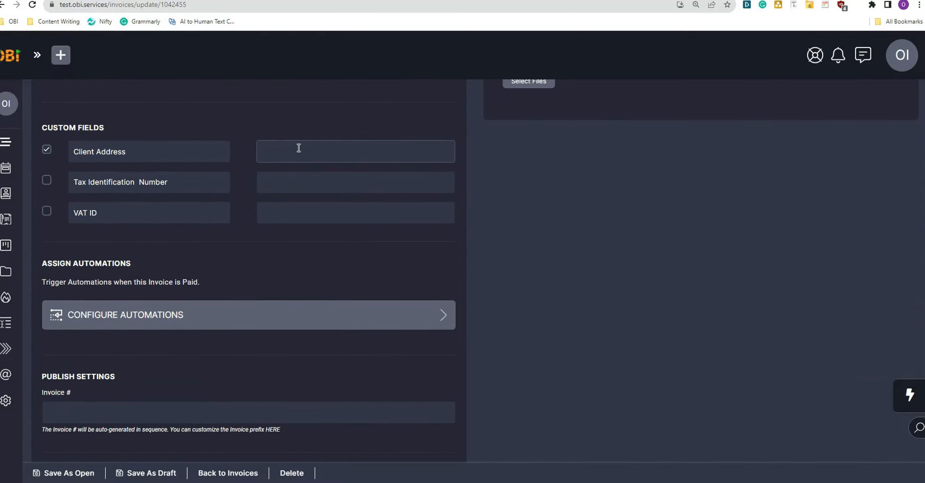
type("123 Street")
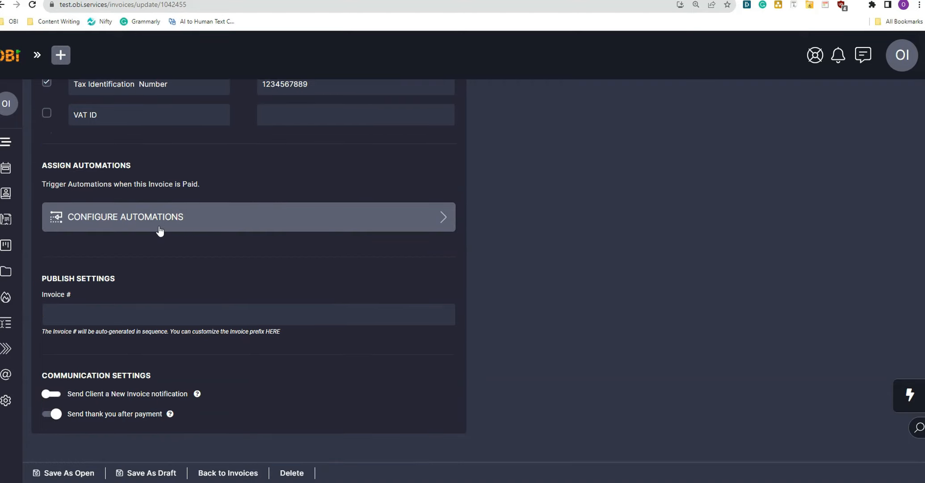
left_click(65, 474)
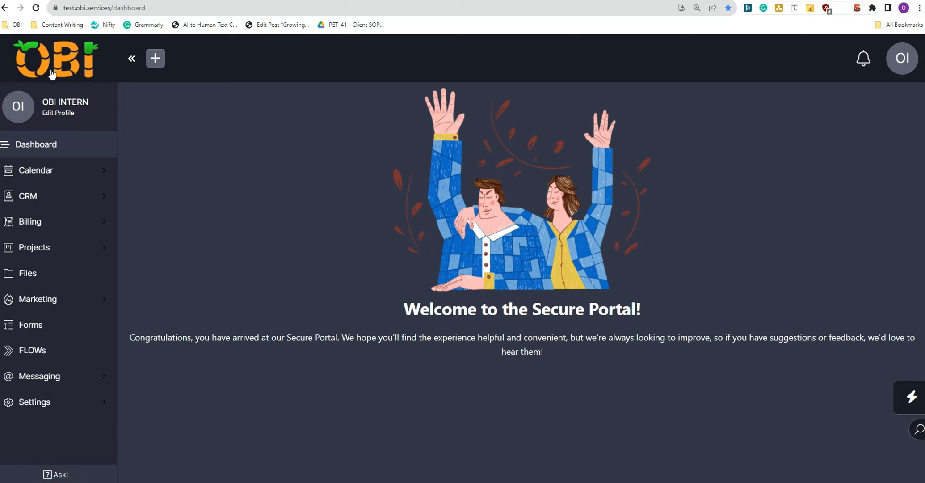
Return to the dashboard and open the billing settings.
left_click(52, 76)
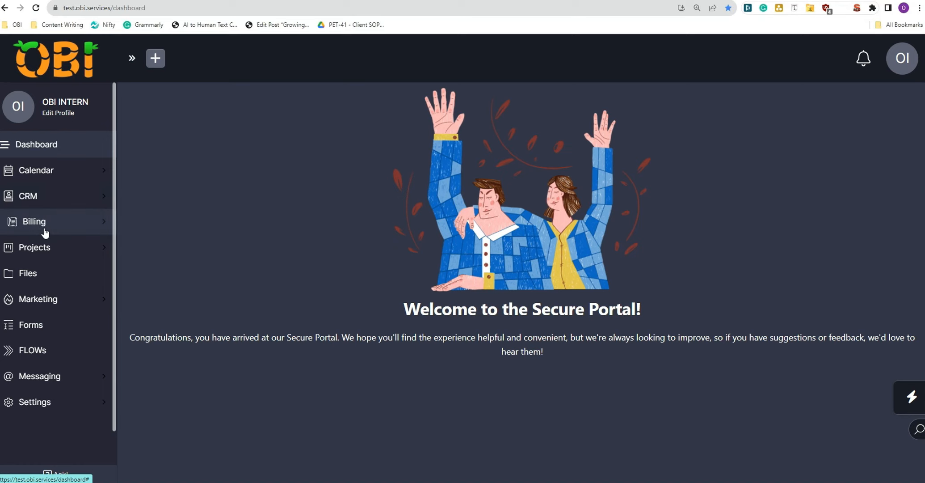
left_click(45, 222)
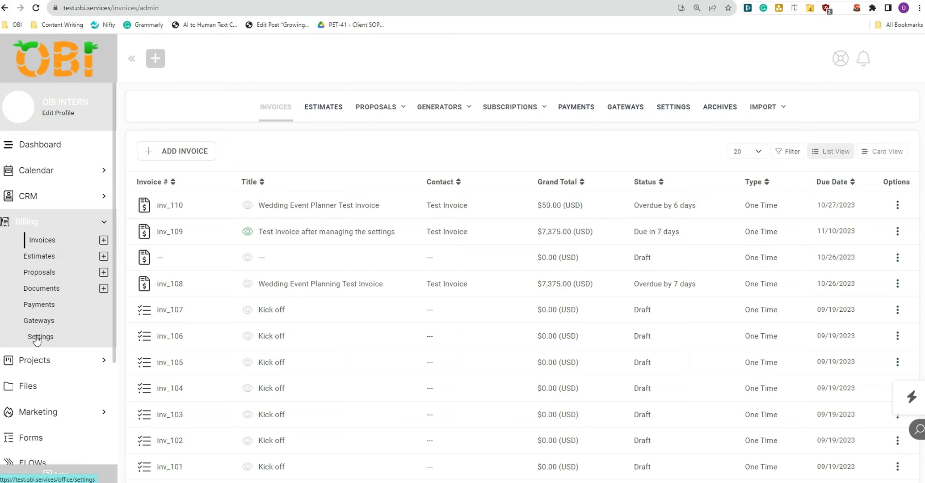
left_click(36, 340)
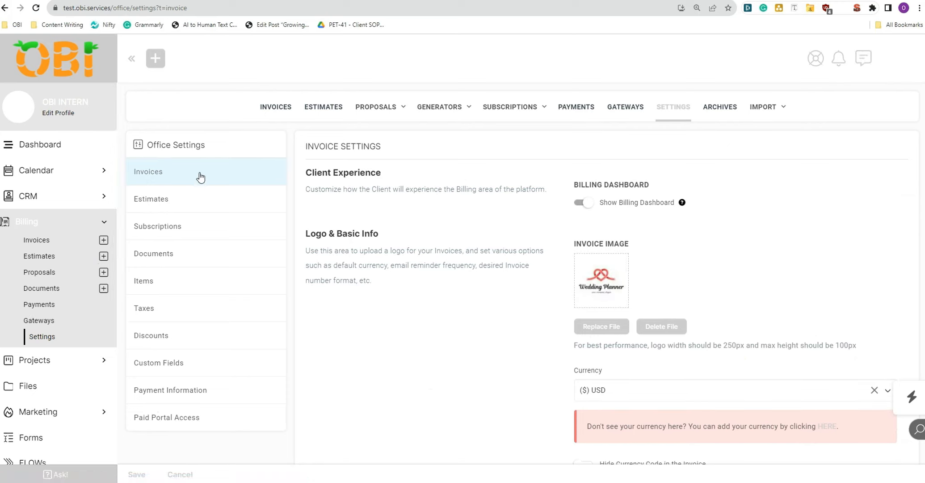
Replace the invoice image with the Wedding Planner logo file in the invoice settings.
left_click(601, 326)
left_click(218, 75)
double_click(218, 74)
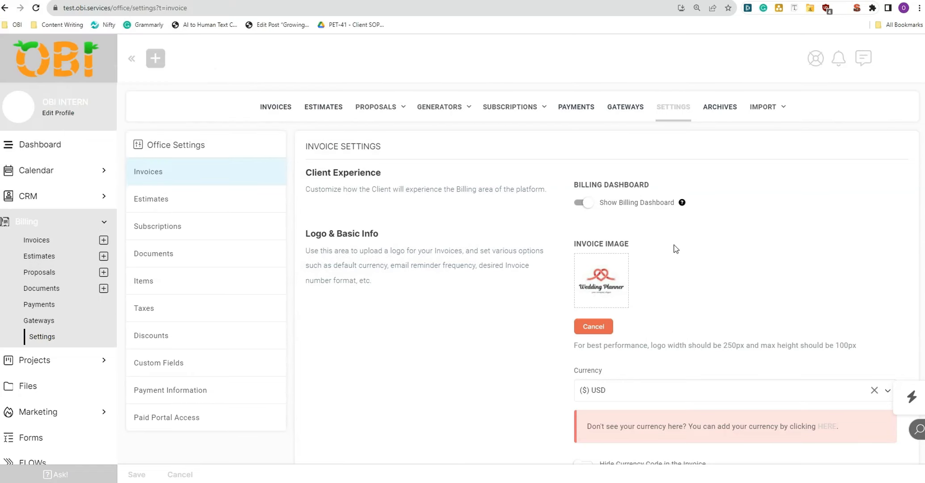
Examine the invoice settings for currency, prefix, next number, tax decimals, organization address, bill-to details, terms and notifications.
scroll(630, 285, "down", 3)
scroll(631, 284, "down", 1)
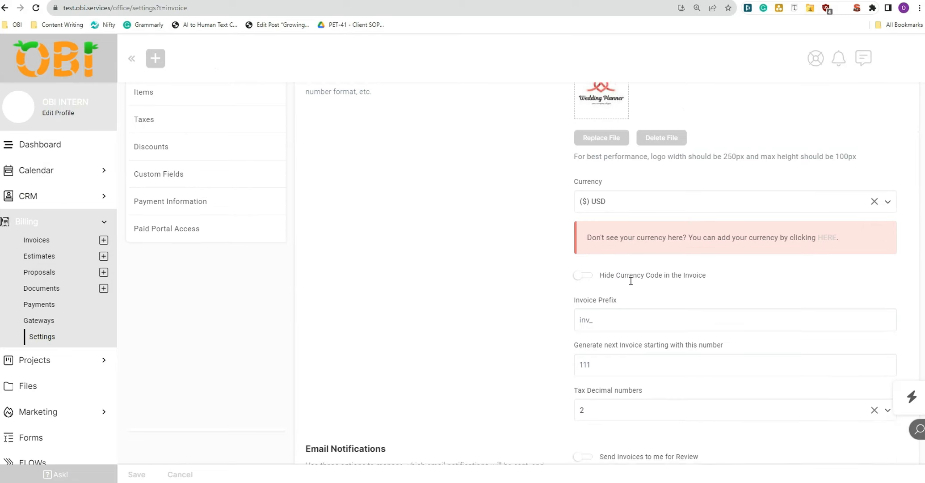
scroll(630, 195, "down", 2)
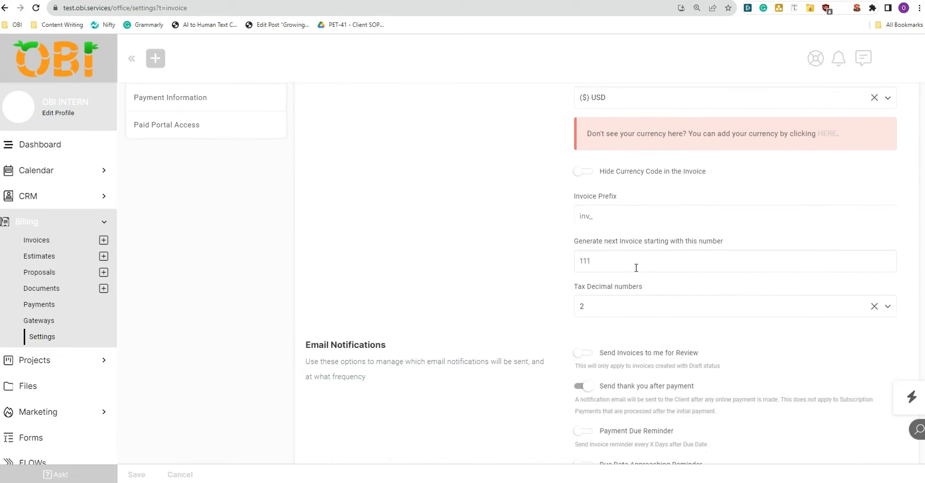
left_click(628, 313)
scroll(634, 295, "down", 5)
scroll(541, 235, "down", 4)
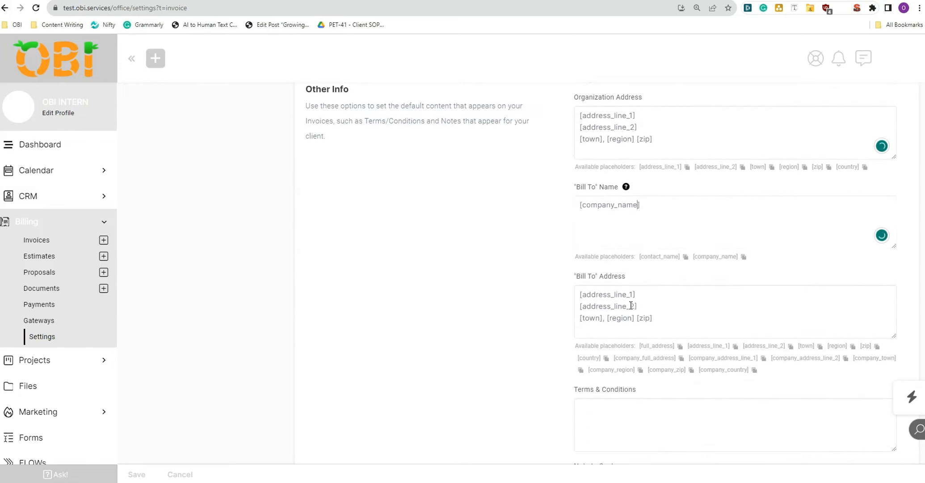
scroll(633, 295, "down", 4)
left_click(632, 244)
left_click(637, 314)
scroll(624, 345, "down", 2)
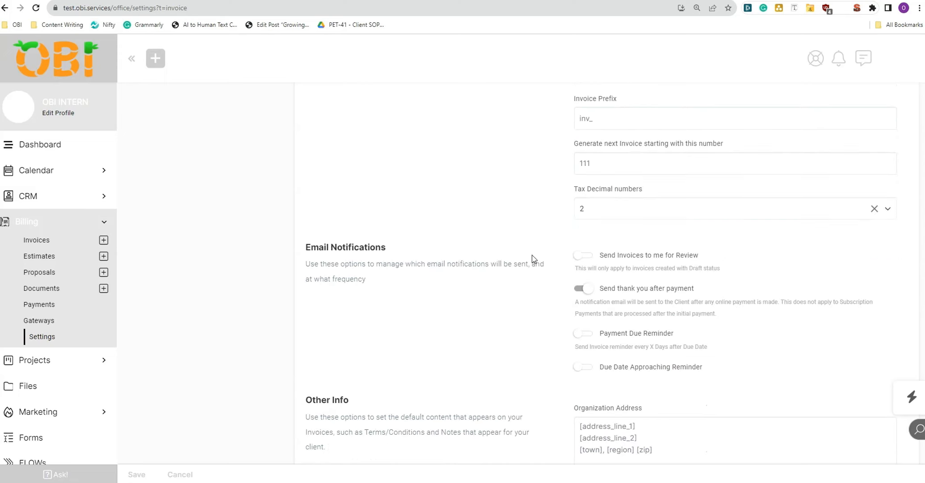
Turn on the Payment Due Reminder in the invoice email notifications, keeping the thank-you message after payment enabled.
scroll(692, 239, "down", 2)
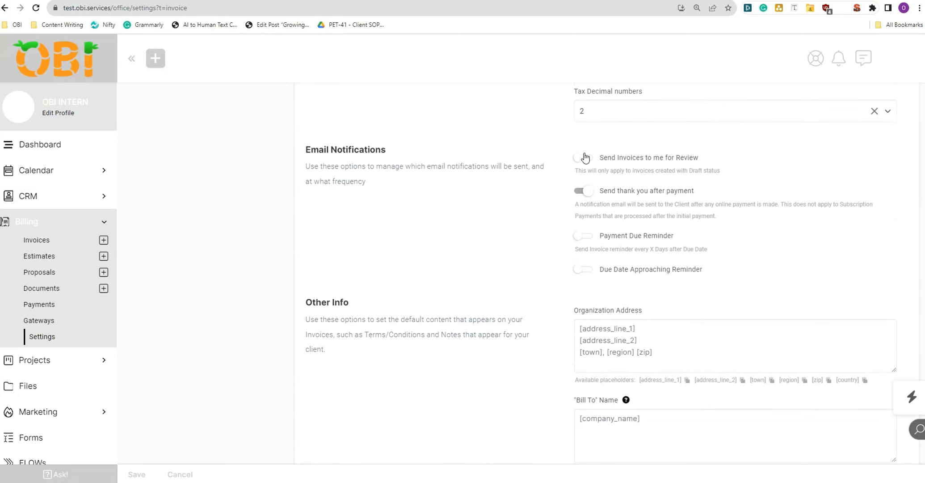
left_click(585, 193)
left_click(584, 237)
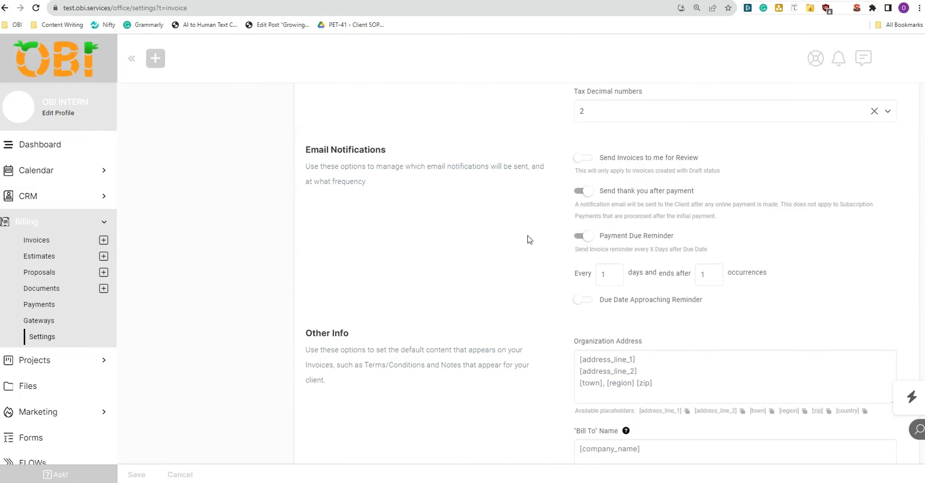
Examine the subscription settings for free trial reminders, failed payment retries and subscription cancellation.
scroll(528, 239, "up", 10)
left_click(182, 178)
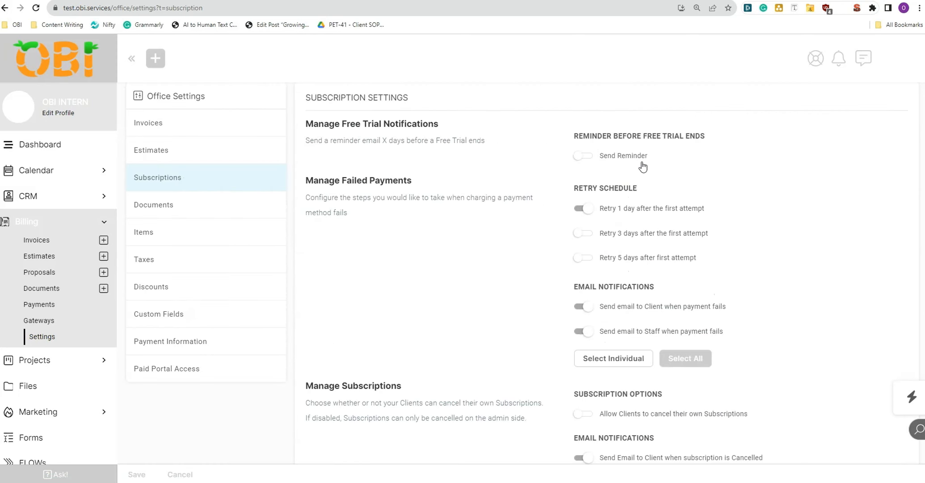
scroll(642, 164, "down", 1)
scroll(642, 165, "down", 1)
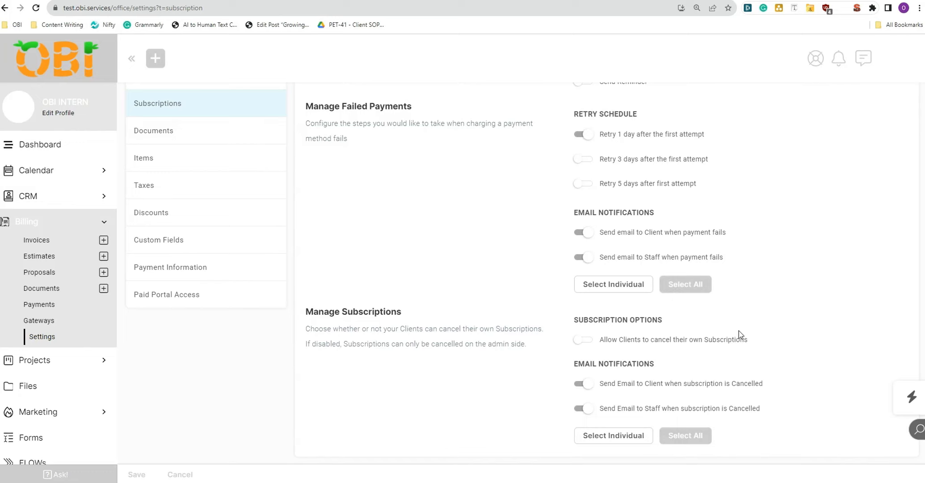
Review the saved billing items, including the Wedding Photography entry, and the fields of the form for adding an item.
left_click(159, 206)
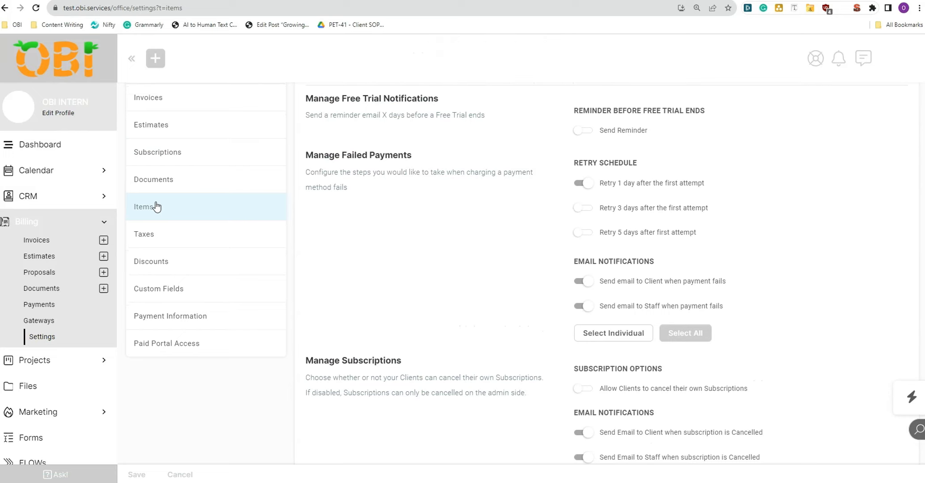
left_click(156, 207)
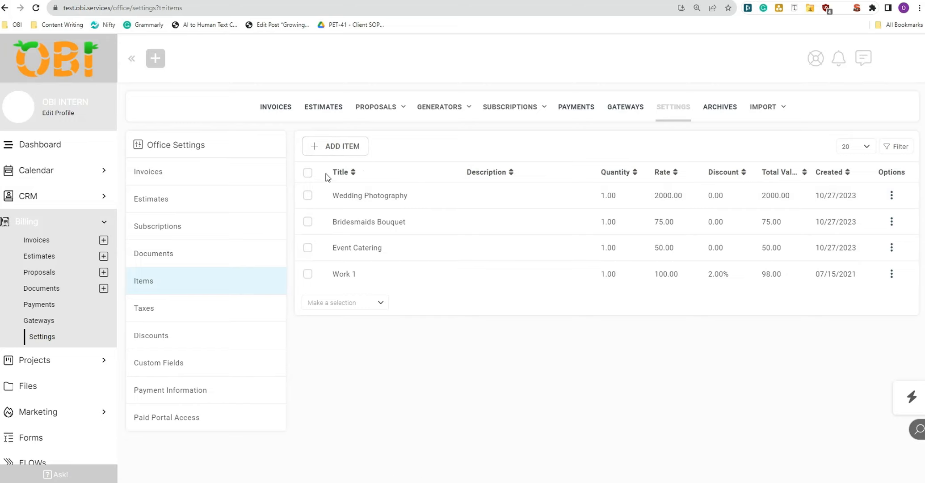
left_click(333, 151)
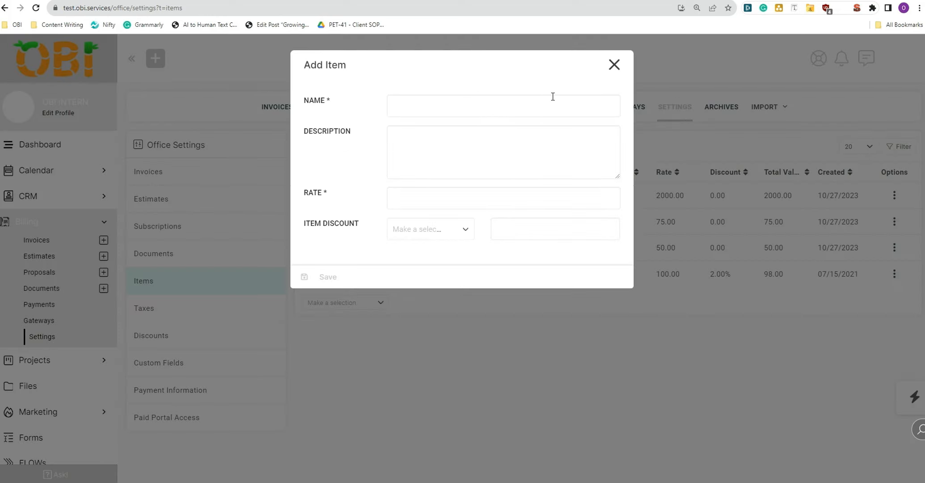
left_click(444, 155)
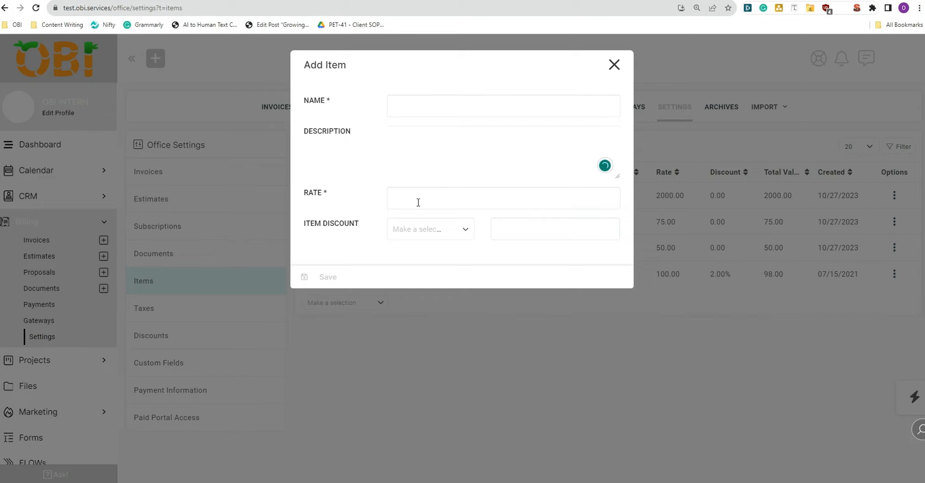
left_click(610, 66)
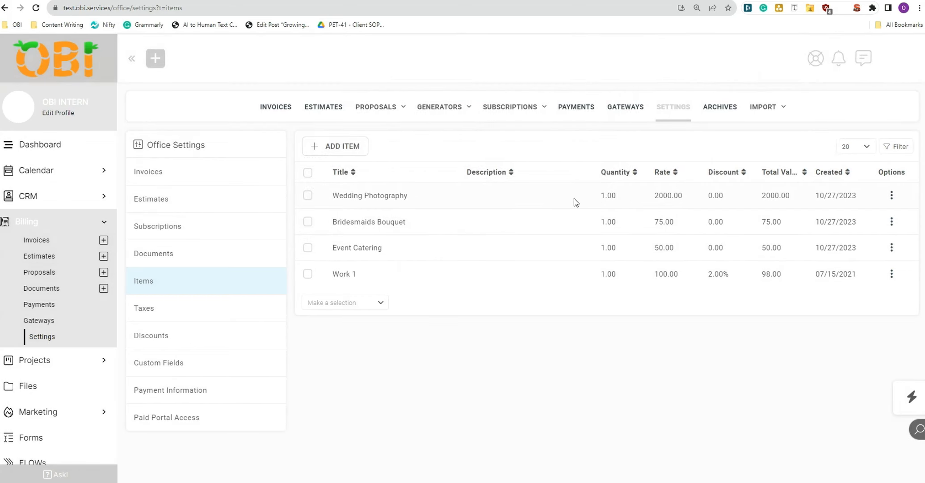
left_click_drag(333, 201, 879, 201)
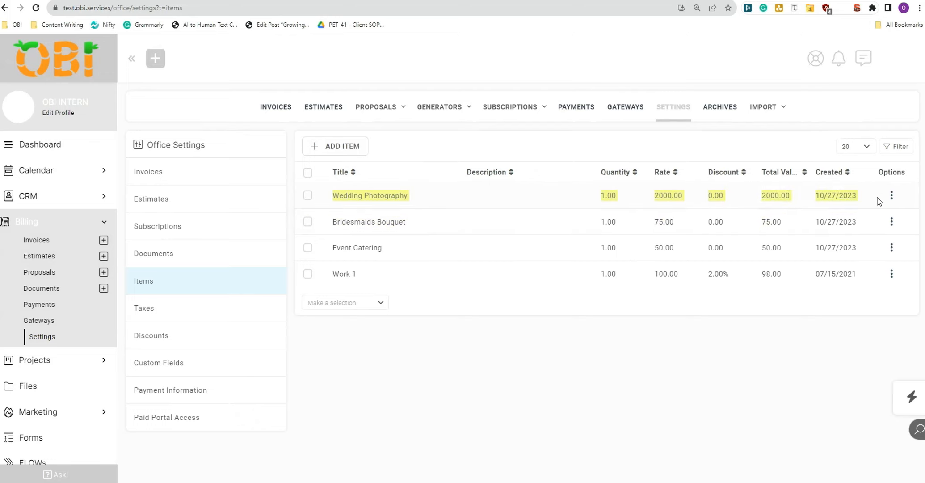
left_click(460, 395)
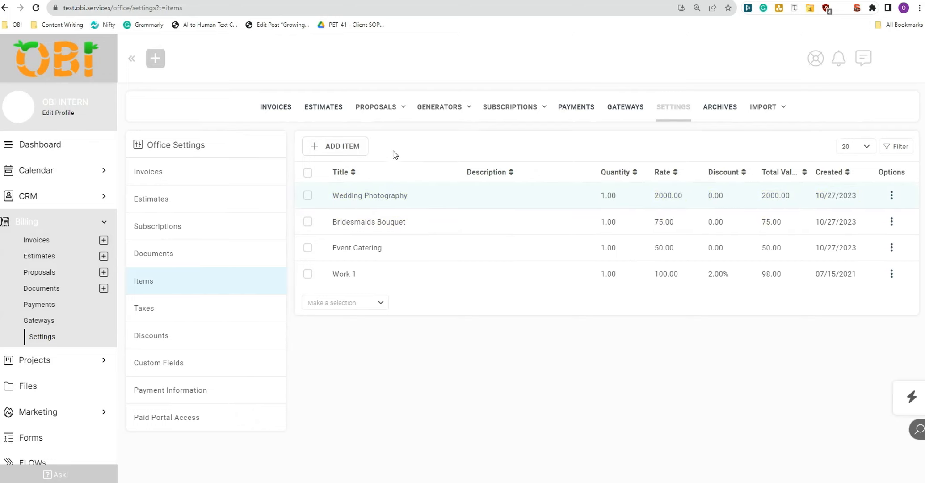
Review the tax, discount and custom field settings, including the form for adding a custom field.
left_click(193, 308)
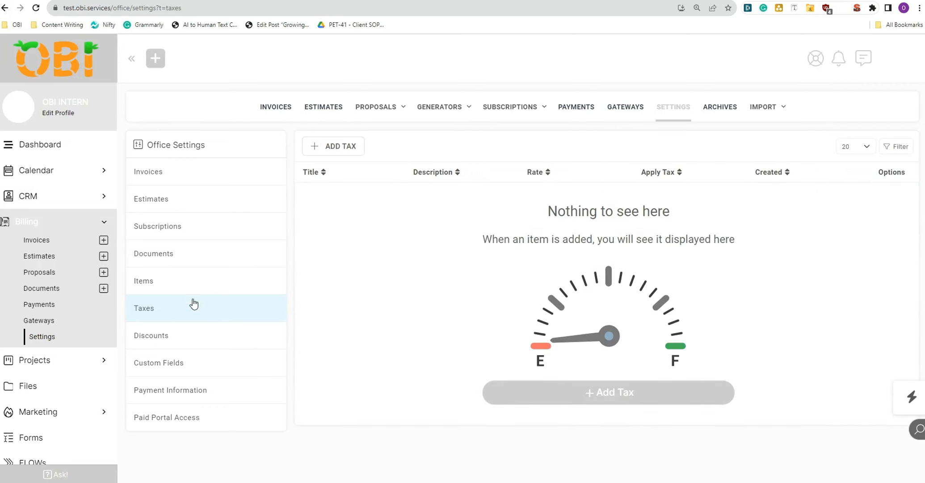
left_click(163, 336)
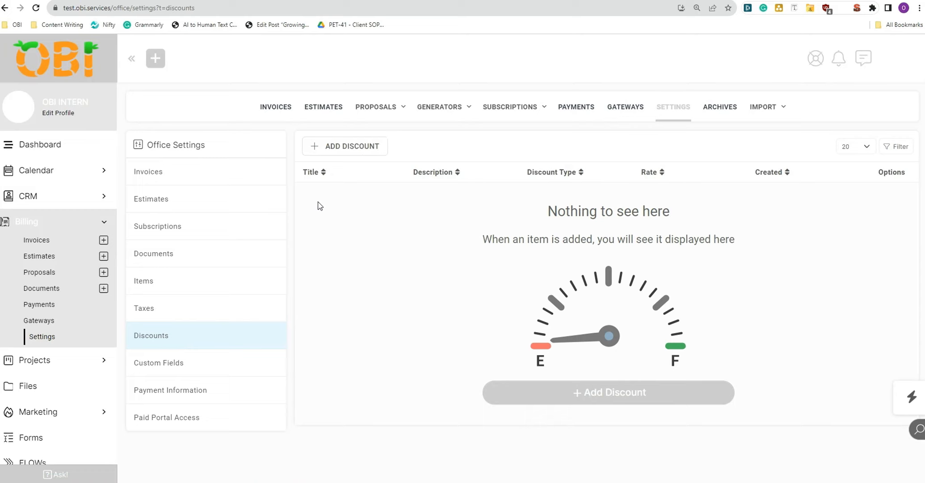
left_click(195, 368)
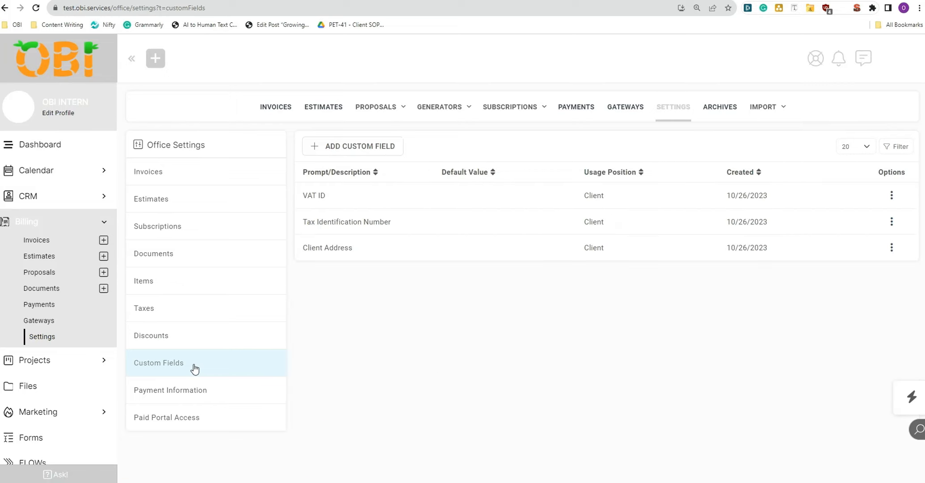
left_click(338, 150)
left_click(472, 107)
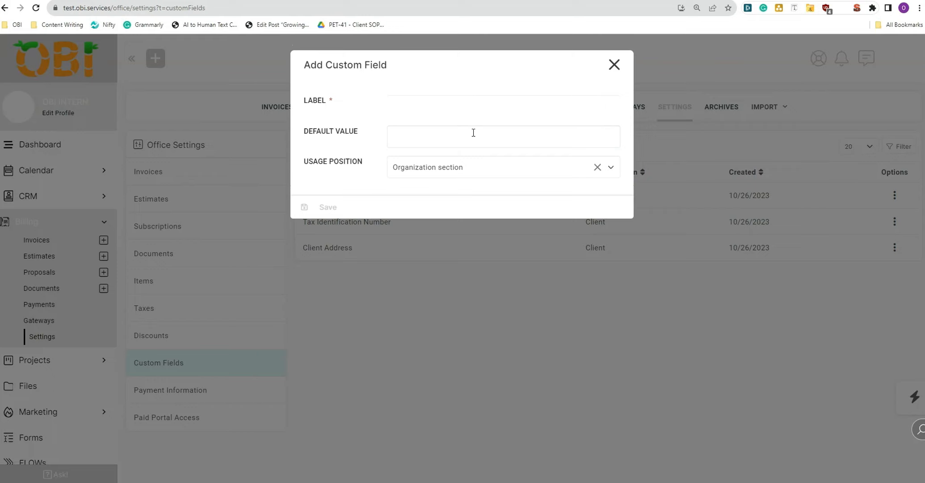
left_click(435, 135)
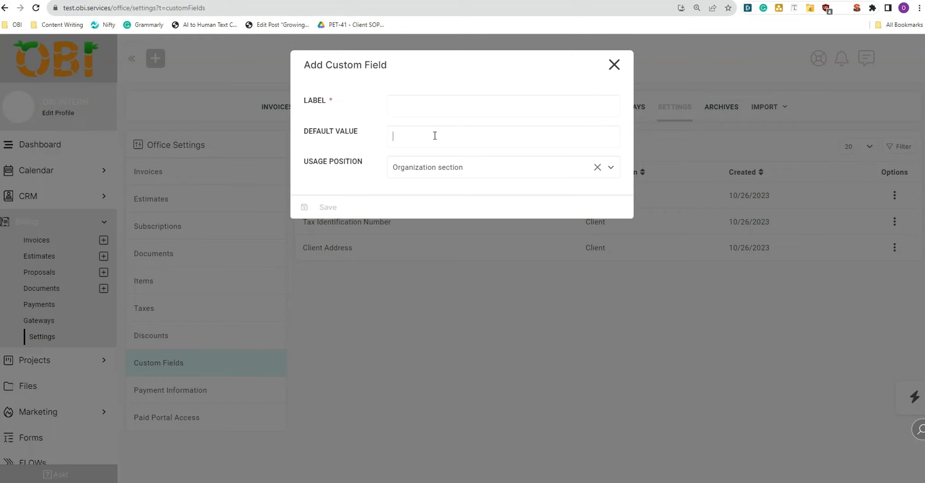
left_click(611, 67)
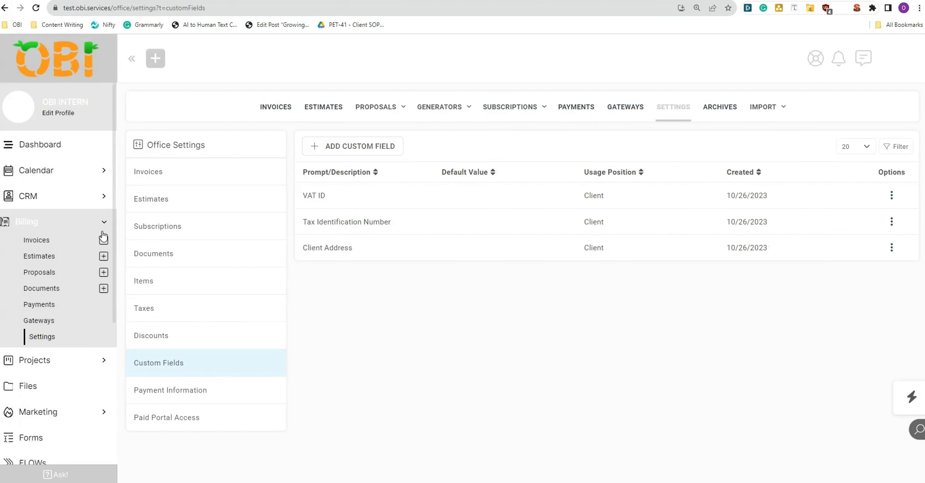
Start a new invoice assigned to the Test Invoice client, titled "Test Invoice after managing the settings - Part 2".
left_click(29, 240)
left_click(200, 154)
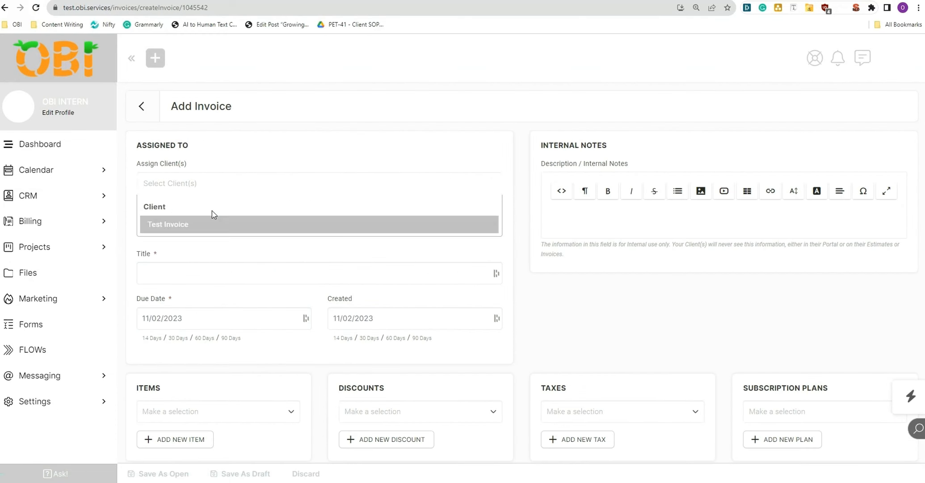
left_click(210, 222)
type("- Part 2")
scroll(201, 219, "down", 3)
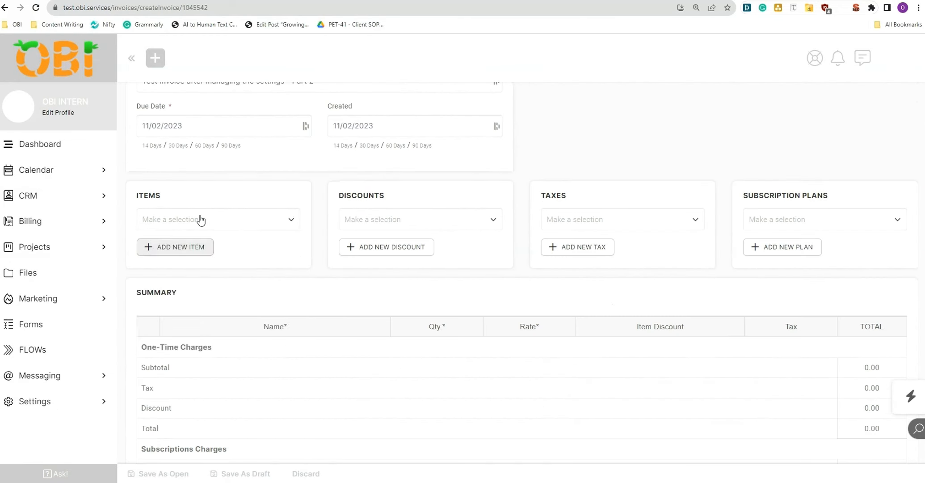
Add the saved items Event Catering, Bridesmaids Bouquet and Wedding Photography to the invoice.
left_click(201, 219)
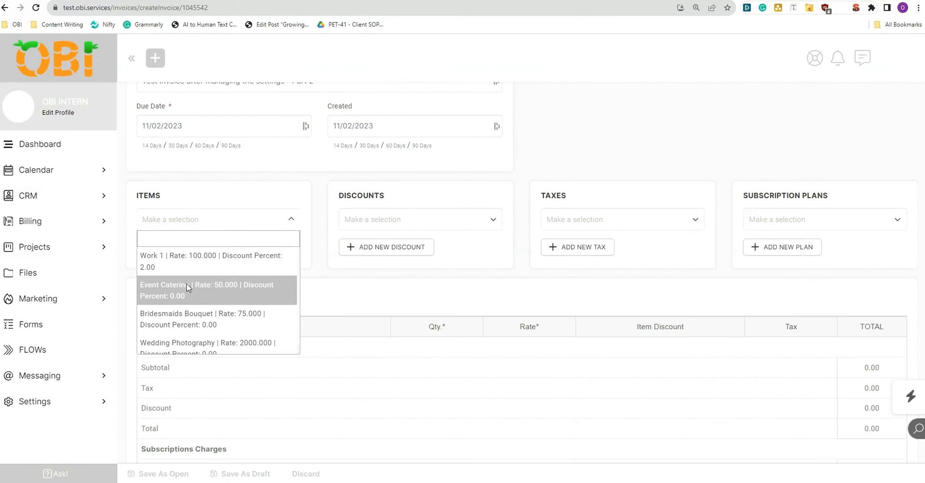
left_click(188, 287)
left_click(232, 221)
left_click(228, 316)
left_click(235, 221)
left_click(228, 343)
Set the quantity of Event Catering to 100 and of Bridesmaids Bouquet to 5 in the invoice summary.
scroll(415, 334, "down", 1)
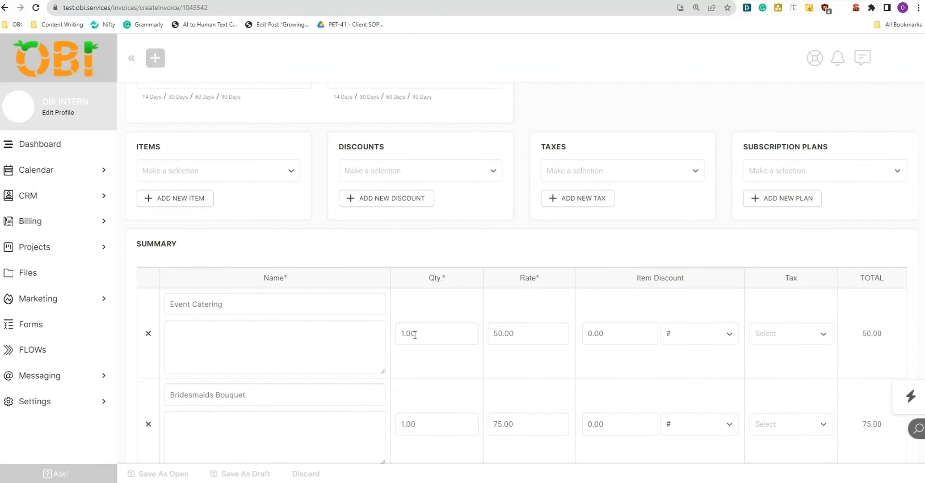
type("100")
left_click_drag(415, 335, 398, 327)
left_click(409, 424)
scroll(440, 391, "down", 2)
type("5")
left_click(431, 418)
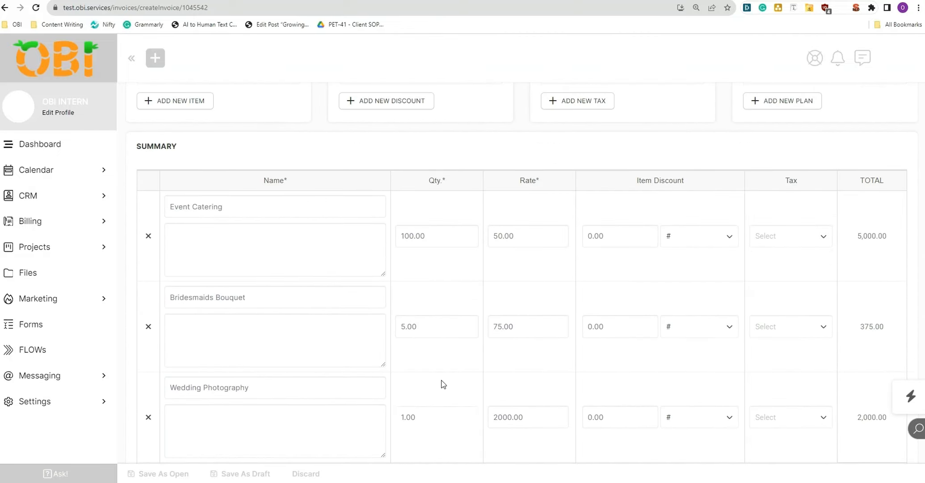
Review the rest of the invoice form, from the grand total to the communication settings, and save the invoice as open.
scroll(442, 384, "down", 8)
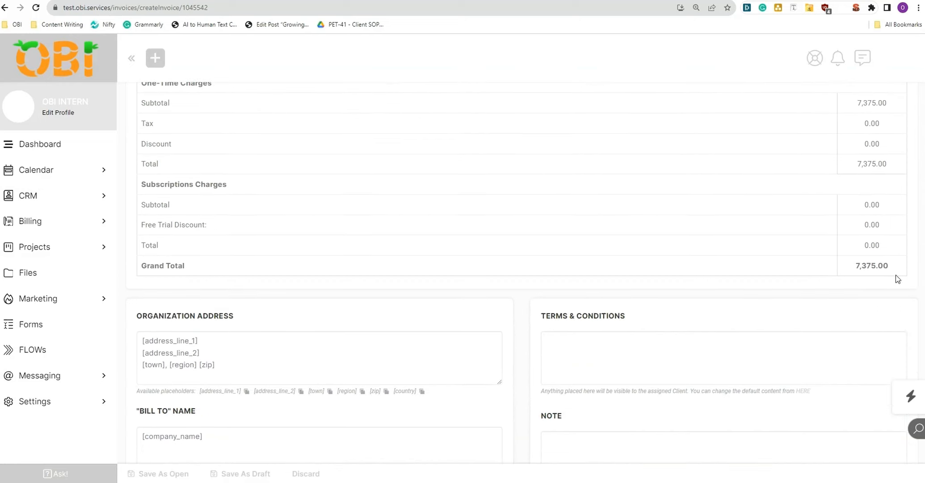
scroll(748, 280, "down", 1)
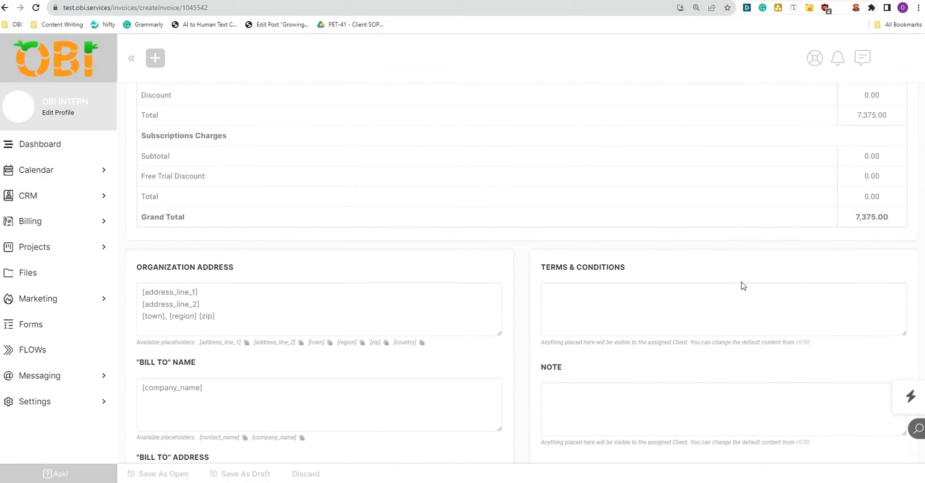
scroll(741, 282, "down", 4)
scroll(702, 282, "down", 10)
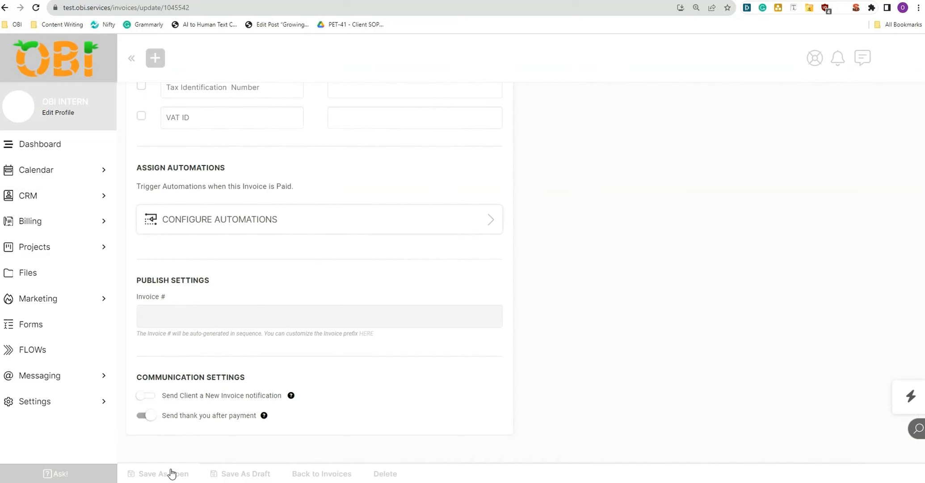
left_click(171, 473)
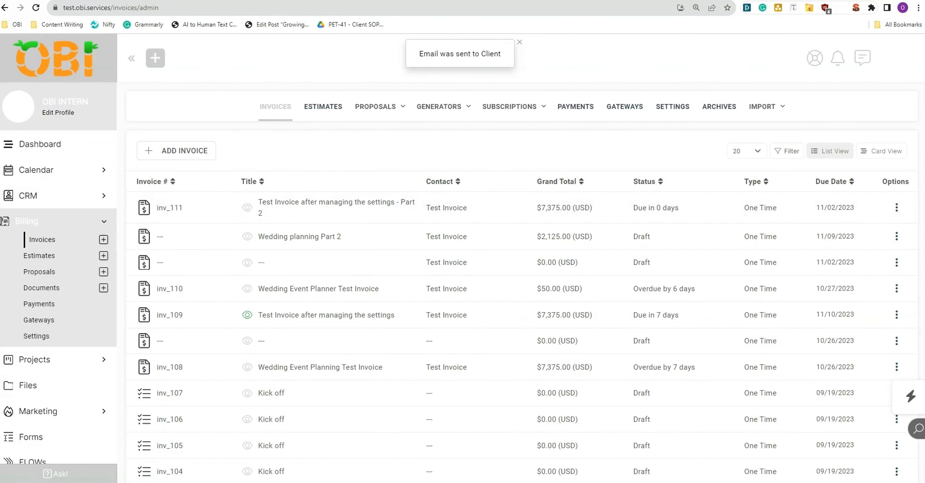
Find the Test Invoice client among the CRM contacts and impersonate it to enter the client portal.
left_click(35, 169)
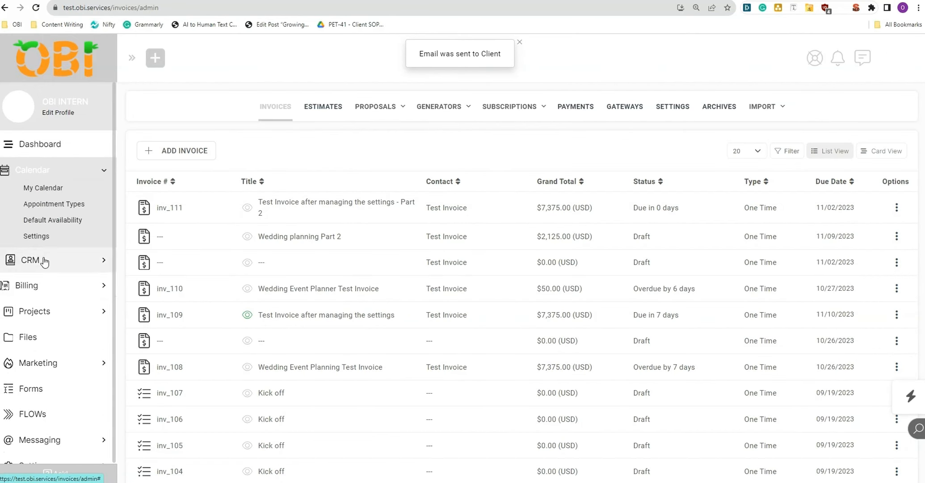
left_click(28, 282)
left_click(48, 233)
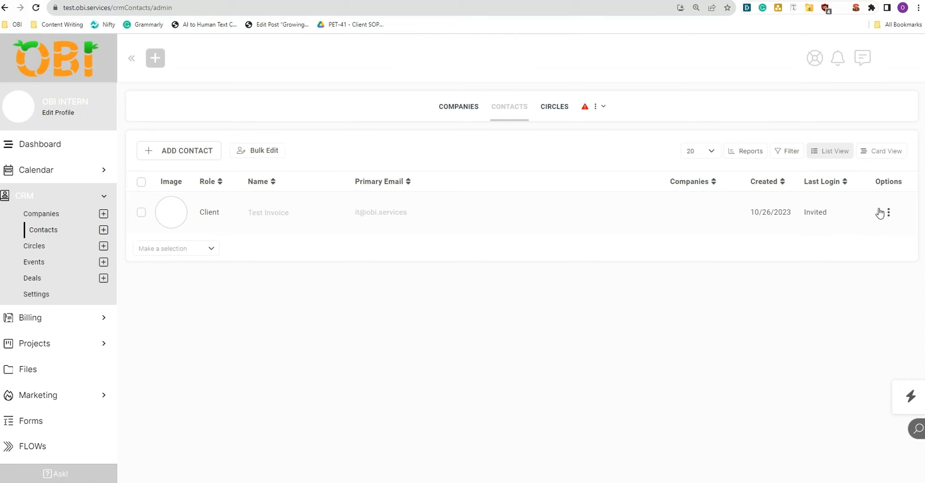
left_click(889, 212)
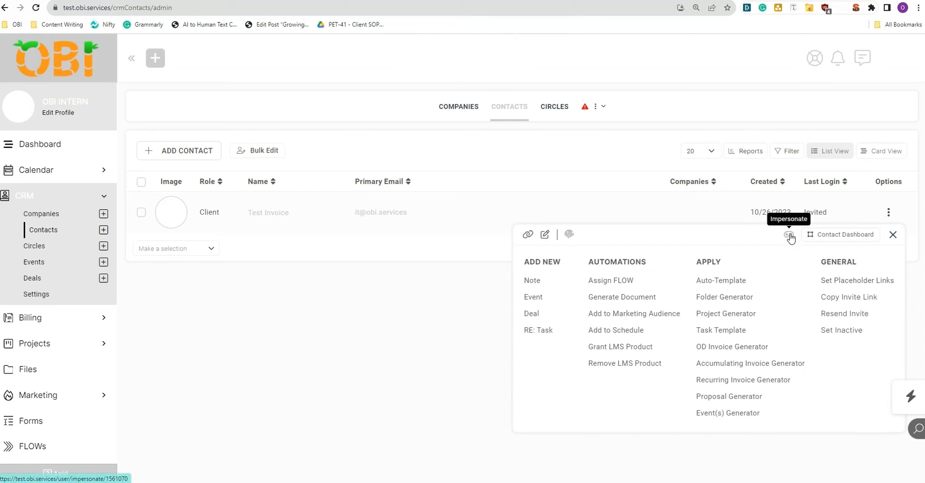
left_click(790, 236)
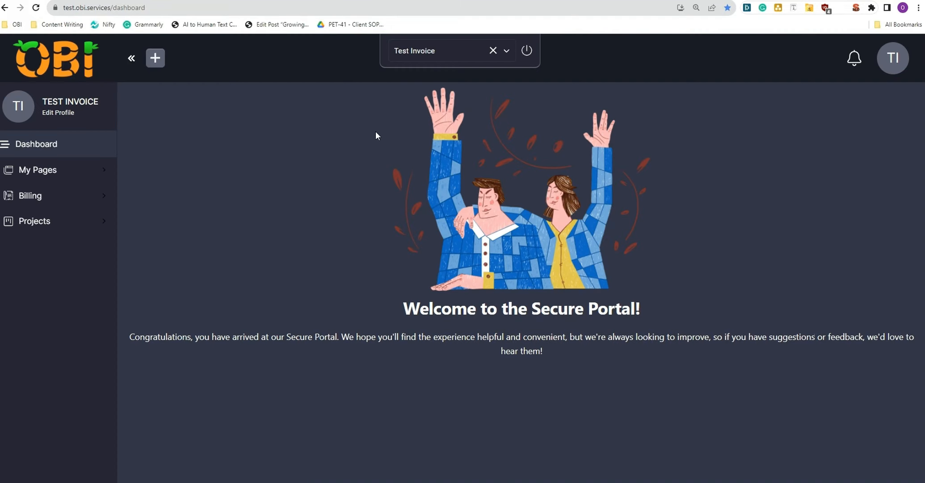
Open the client's billing invoices and view the Wedding Event Planning Test Invoice and the Part 2 test invoice.
left_click(39, 197)
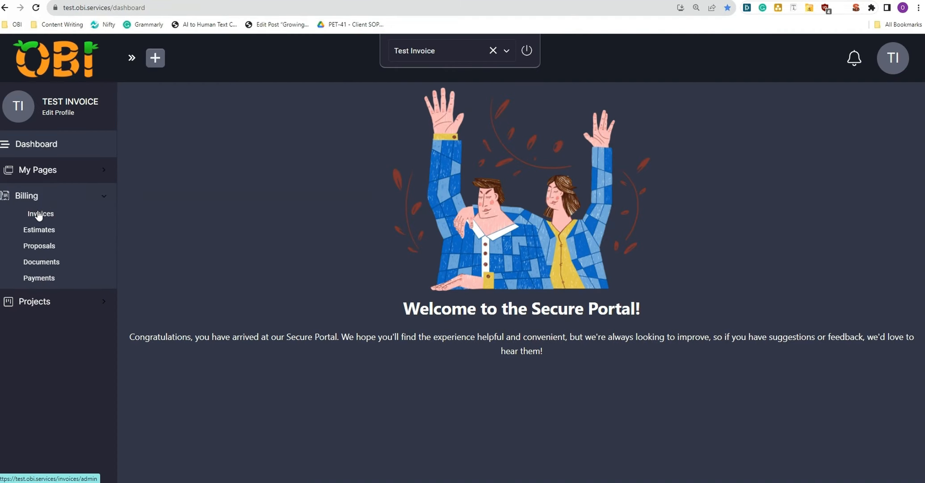
left_click(40, 215)
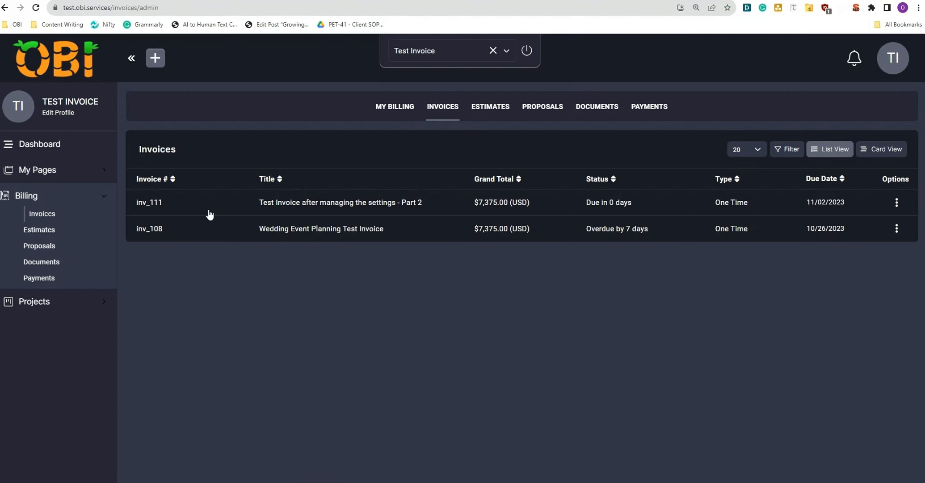
left_click_drag(386, 227, 259, 229)
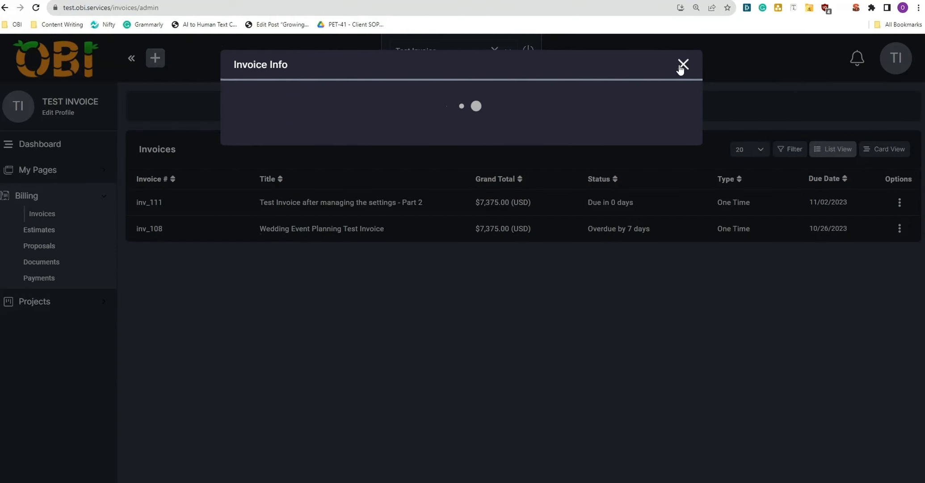
scroll(475, 253, "down", 4)
scroll(479, 309, "up", 4)
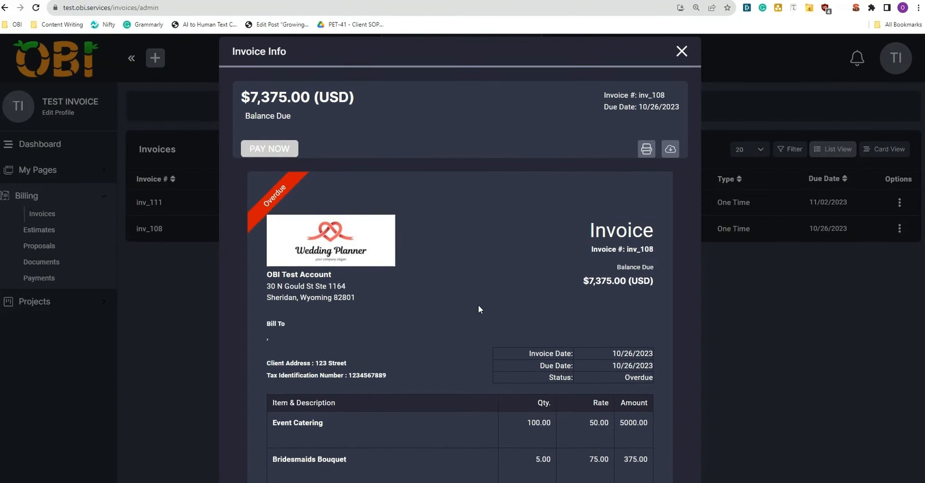
left_click(682, 52)
left_click(308, 203)
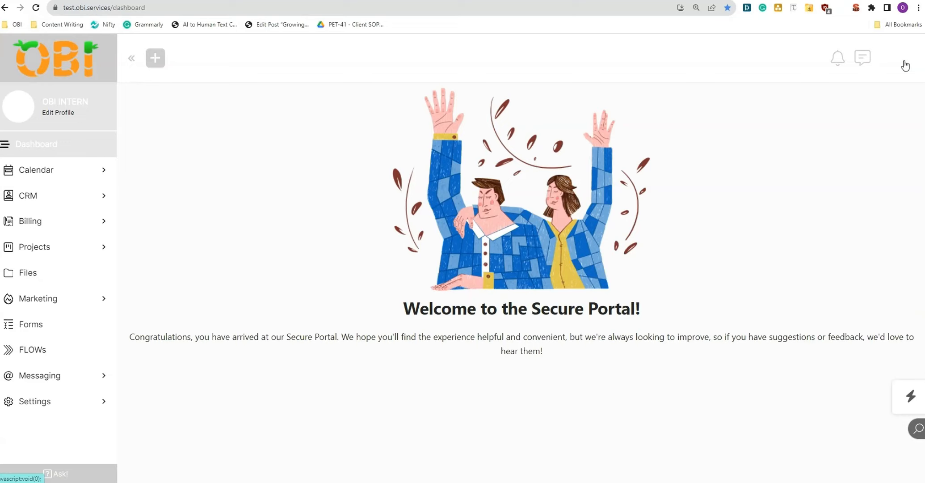
Turn on dark mode for the admin account and open the Custom Menus settings.
left_click(905, 66)
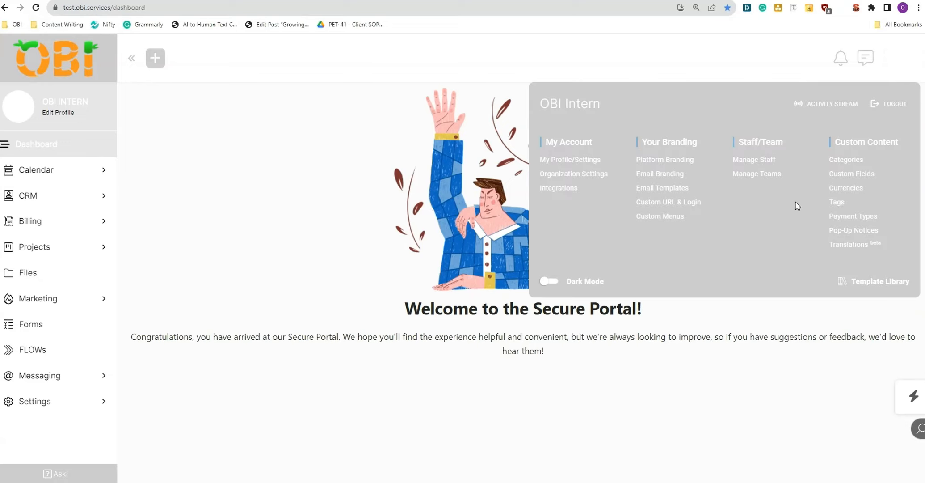
left_click(549, 281)
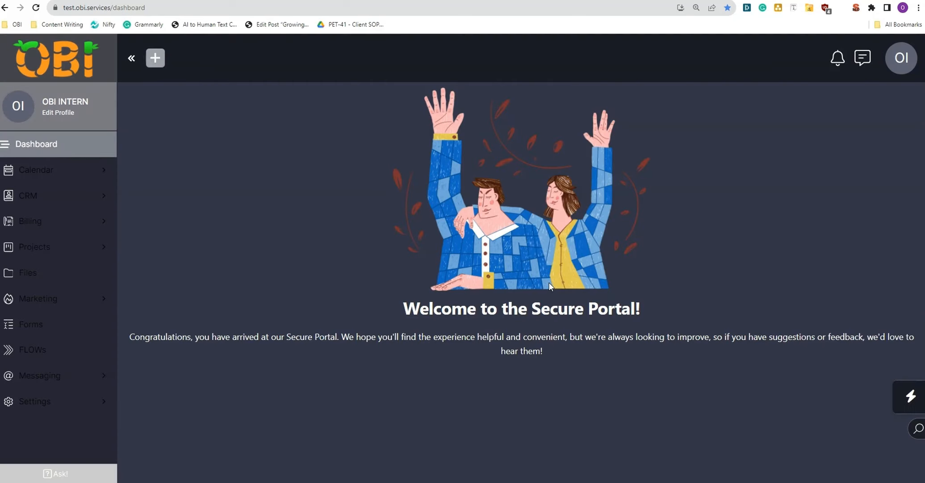
left_click(899, 66)
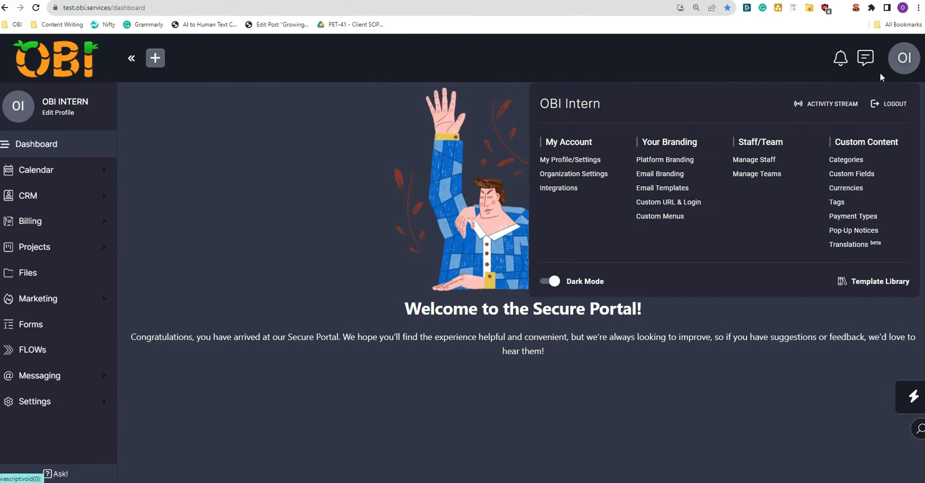
left_click(663, 218)
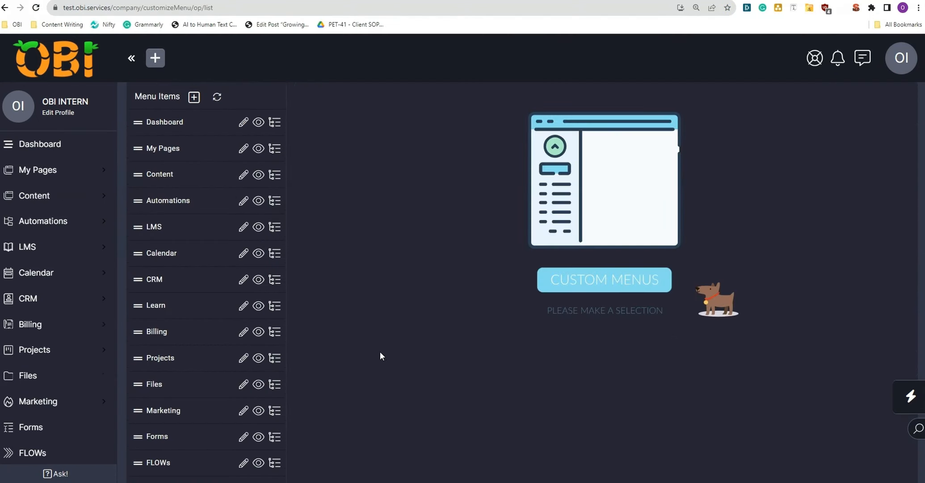
Make the Billing menu item visible to the Client role and save the visibility settings.
left_click(258, 332)
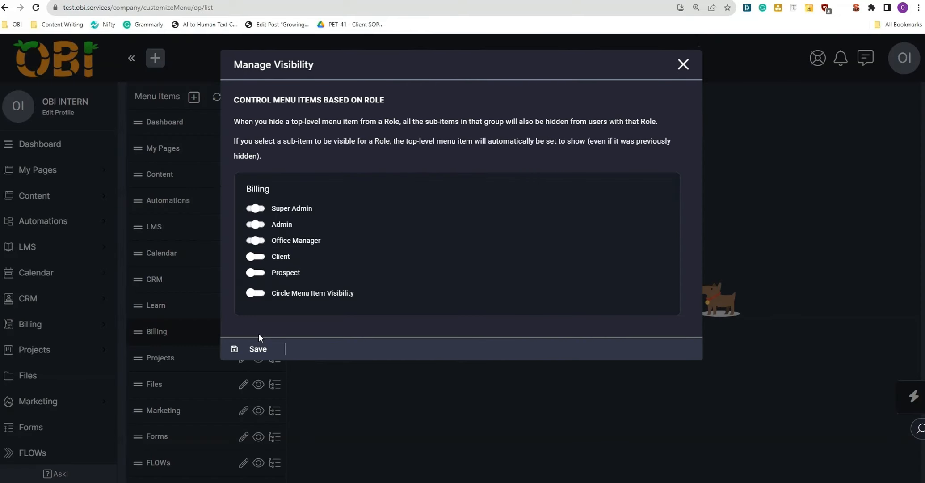
left_click(255, 256)
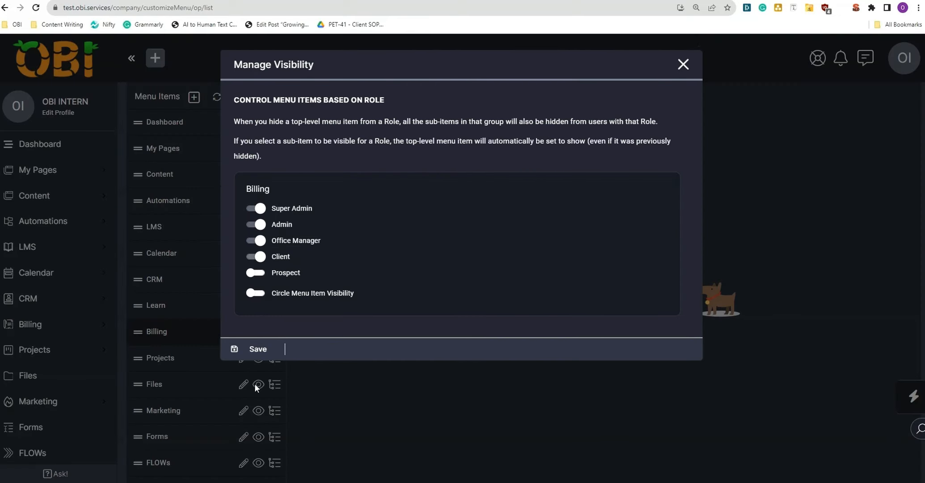
left_click(251, 348)
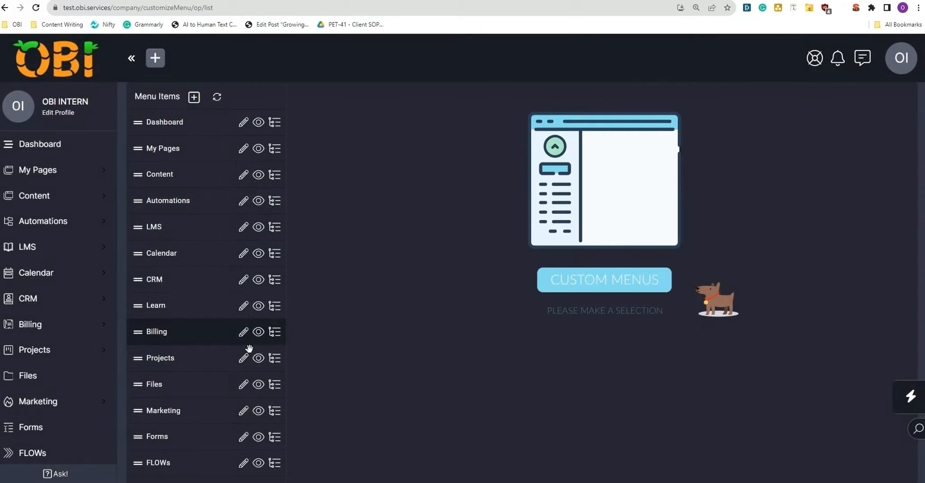
Return to the CRM contacts and impersonate the Test Invoice client again.
left_click(66, 68)
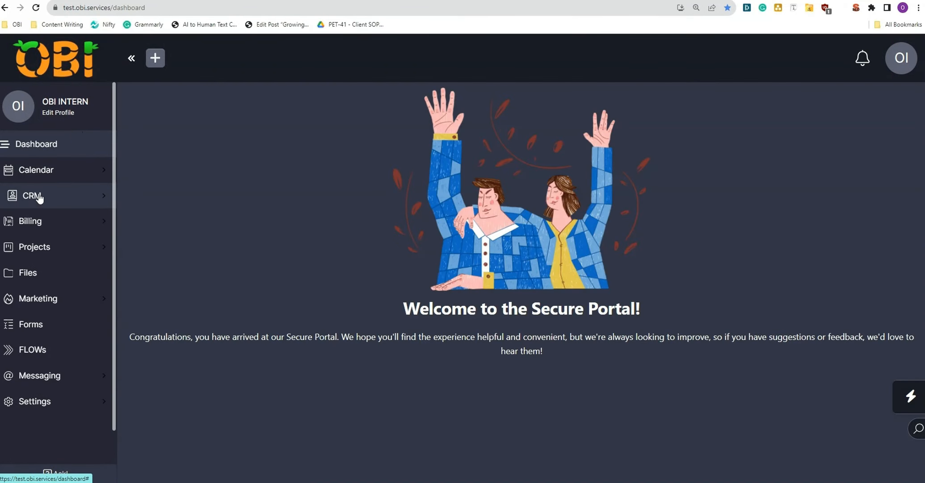
left_click(40, 197)
left_click(43, 230)
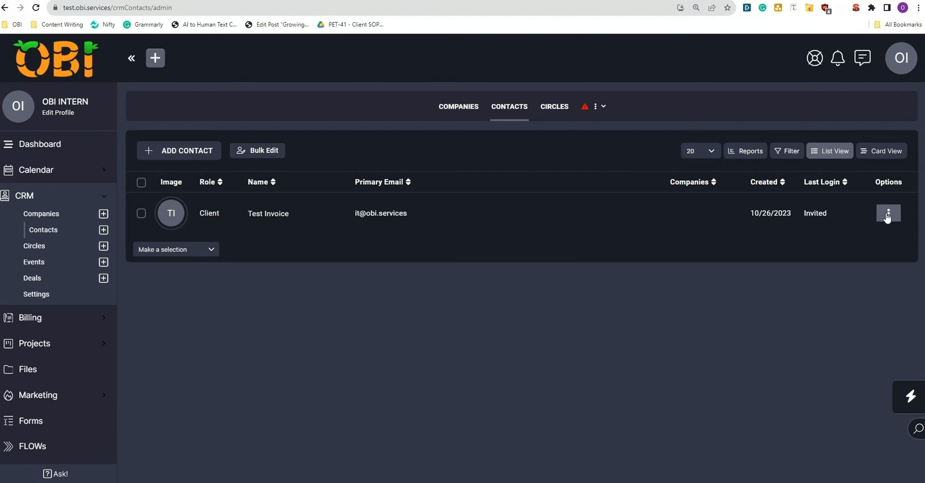
left_click(888, 215)
left_click(788, 235)
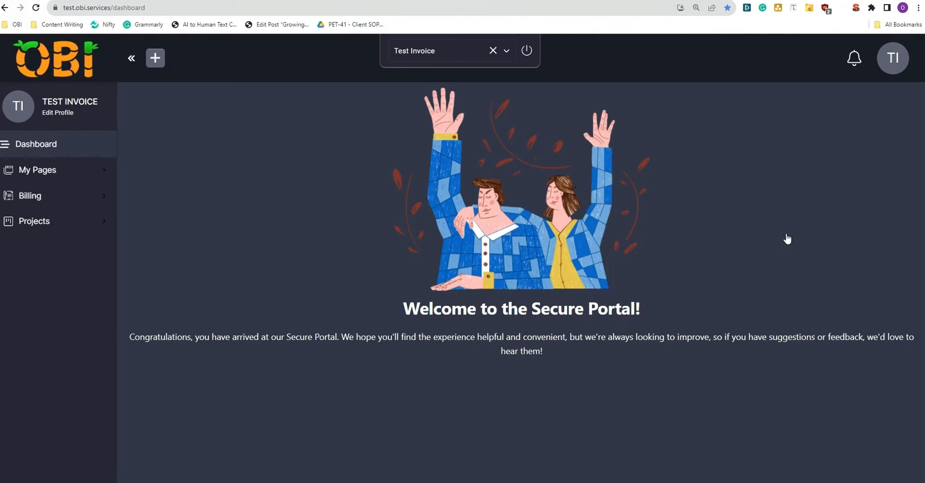
Open the invoices under the client's Billing menu and examine the Wedding Event Planning Test Invoice.
left_click(34, 197)
left_click(38, 215)
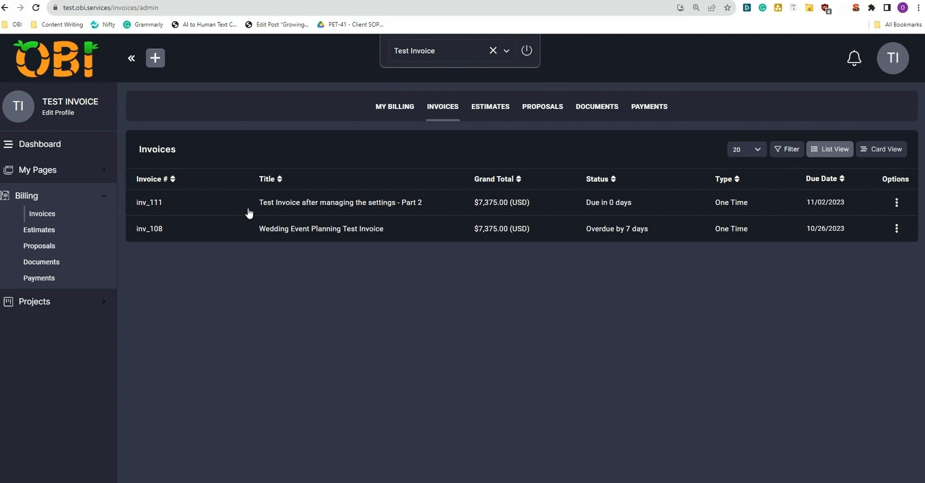
left_click_drag(387, 229, 261, 228)
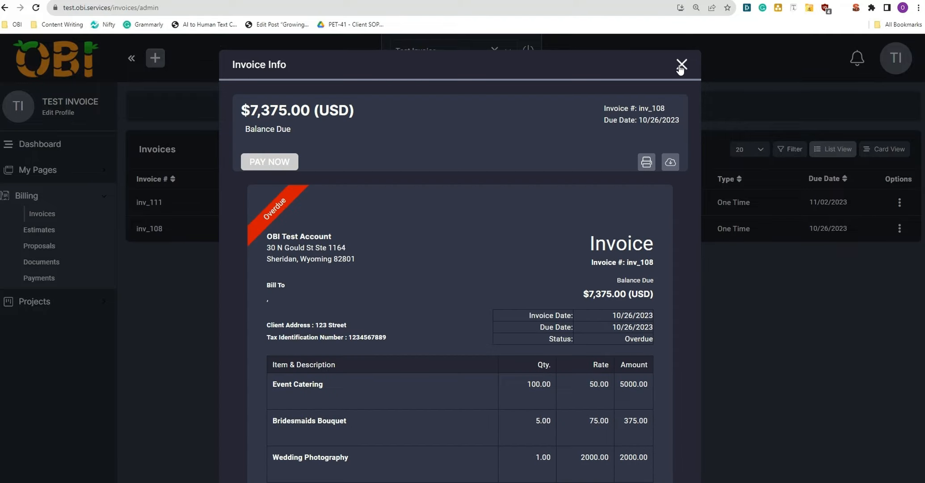
scroll(475, 309, "down", 4)
scroll(475, 309, "up", 4)
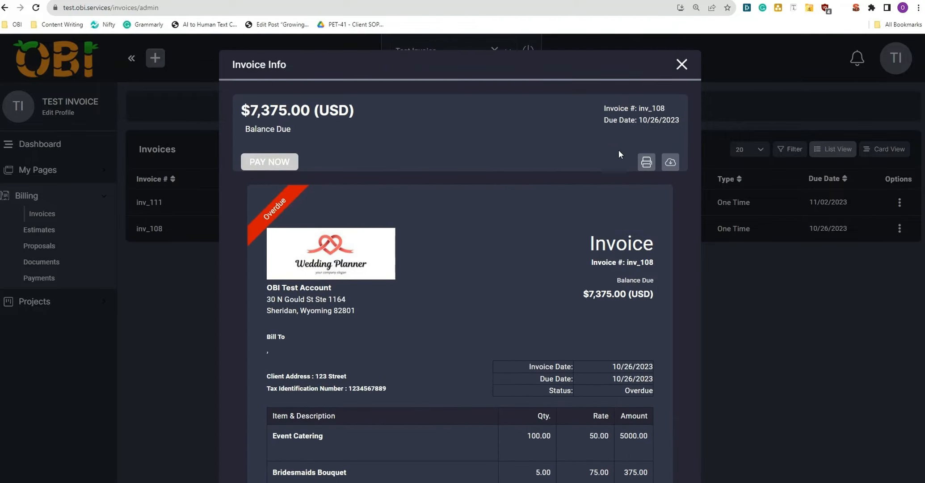
left_click(679, 71)
View the "Test Invoice after managing the settings - Part 2" invoice and compare it with the Wedding Event Planning Test Invoice.
left_click(313, 204)
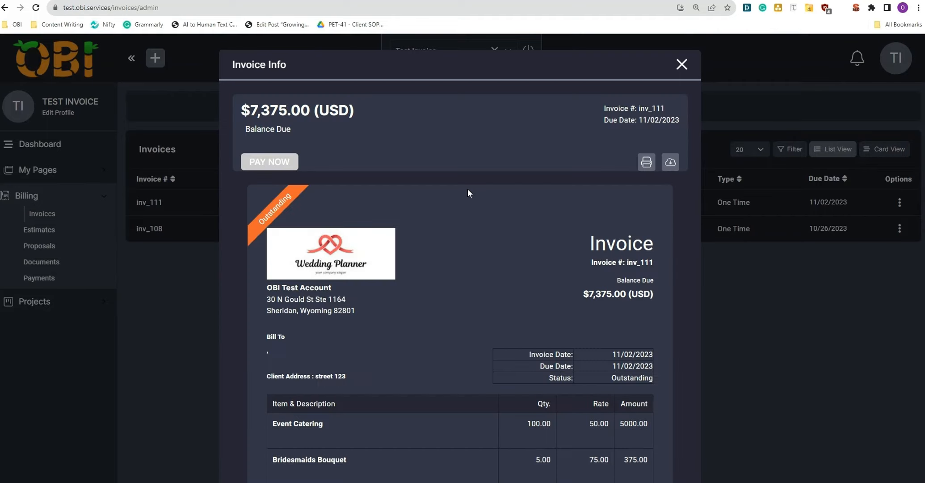
left_click(308, 229)
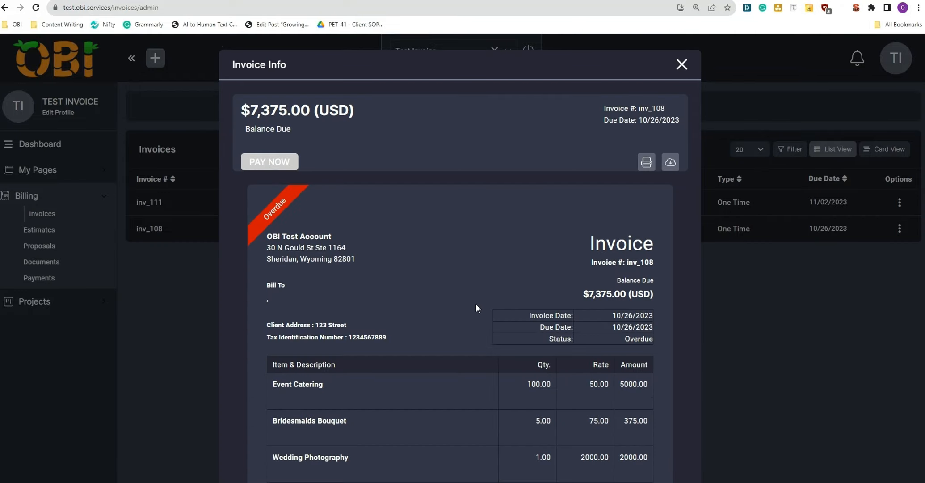
scroll(474, 308, "down", 4)
scroll(474, 308, "up", 4)
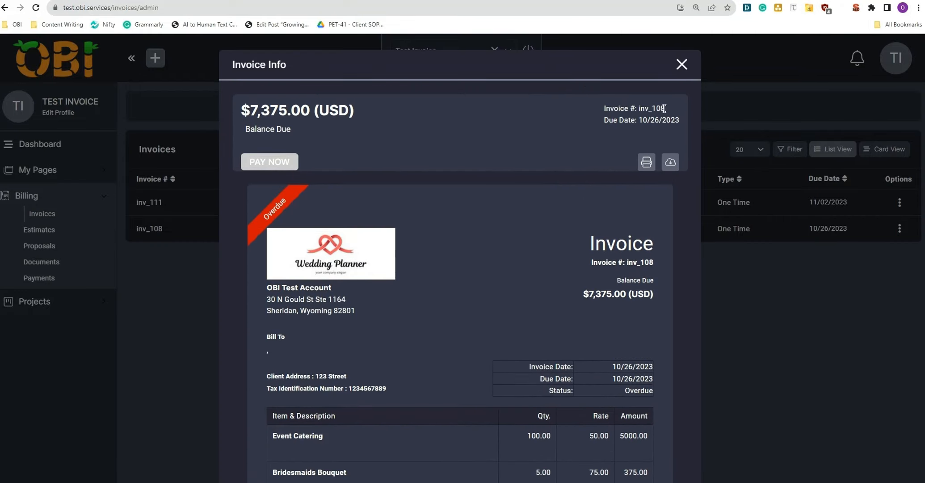
left_click(681, 65)
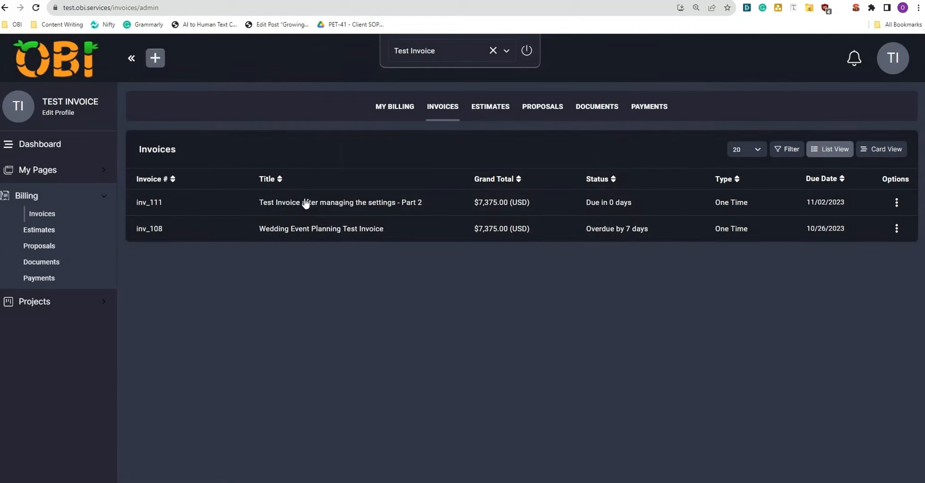
Open the "Test Invoice after managing the settings - Part 2" invoice from the client's invoice list.
left_click(324, 203)
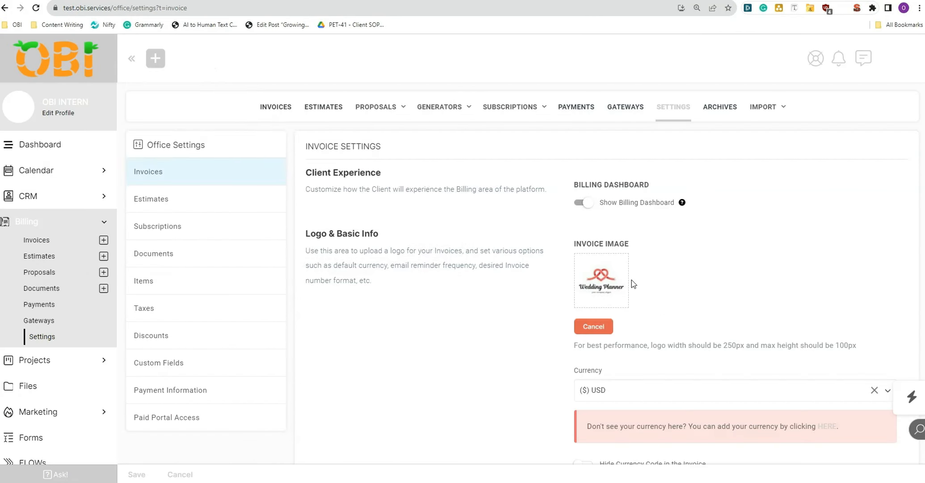
Review the invoice and estimate settings in Office Settings and open the form for adding a custom field.
scroll(666, 227, "down", 5)
scroll(665, 228, "down", 15)
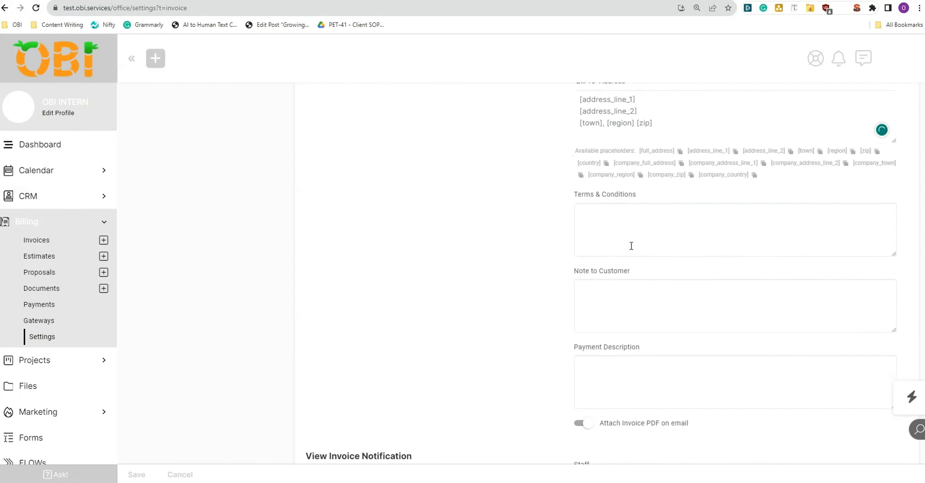
scroll(309, 177, "up", 13)
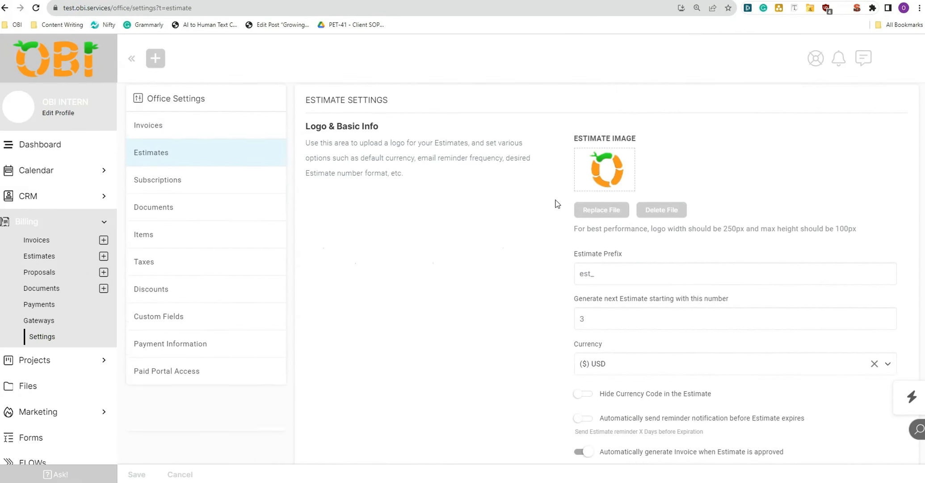
left_click(179, 134)
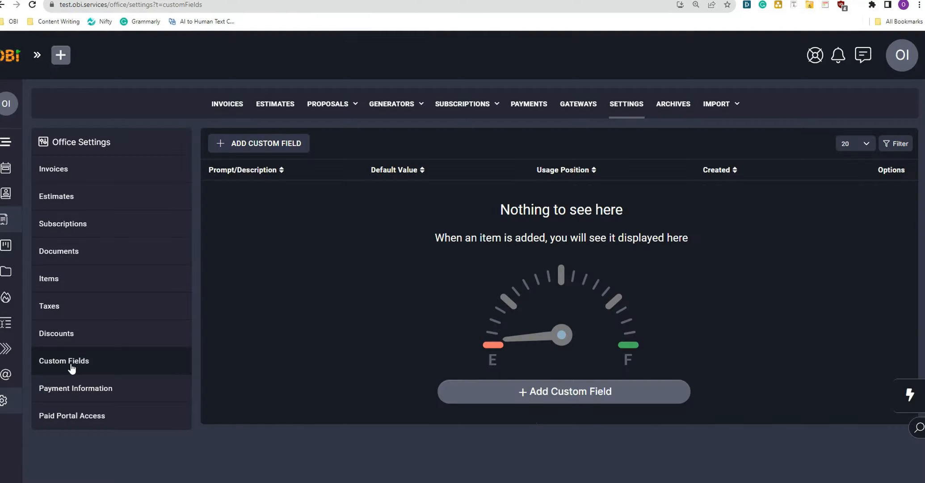
left_click(272, 148)
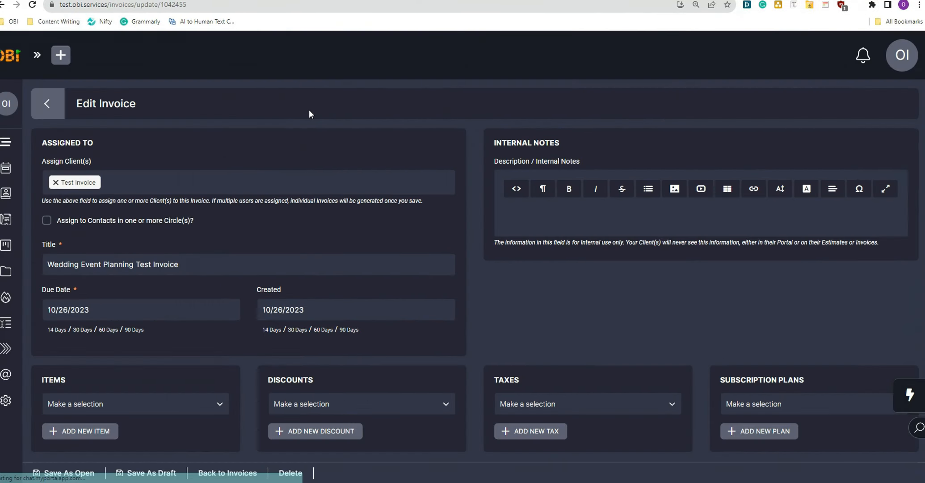
Enable the Client Address custom field on the Wedding Event Planning Test Invoice and fill in the client's street address.
scroll(249, 201, "down", 10)
scroll(248, 206, "down", 12)
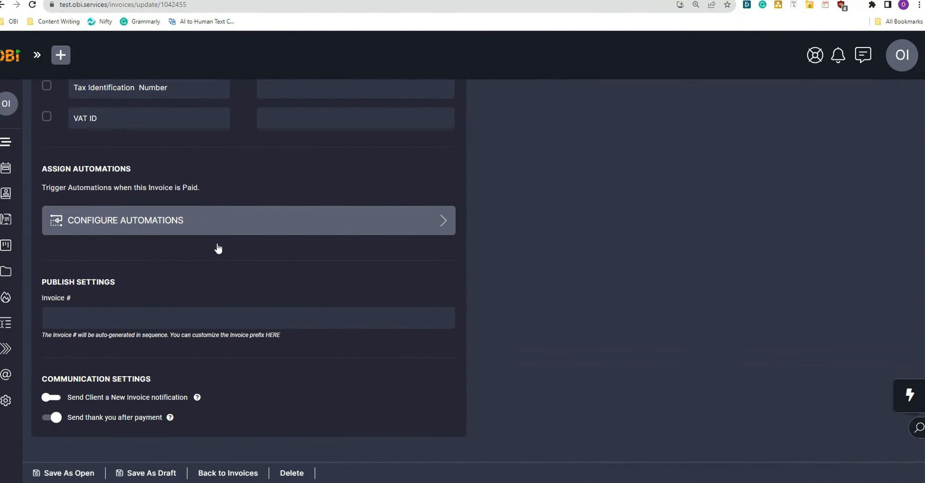
scroll(217, 247, "up", 3)
left_click(47, 149)
left_click(298, 148)
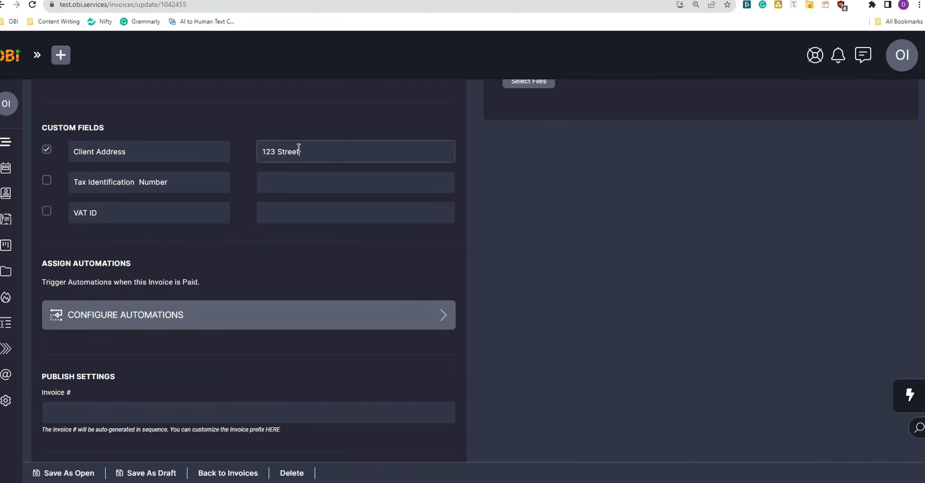